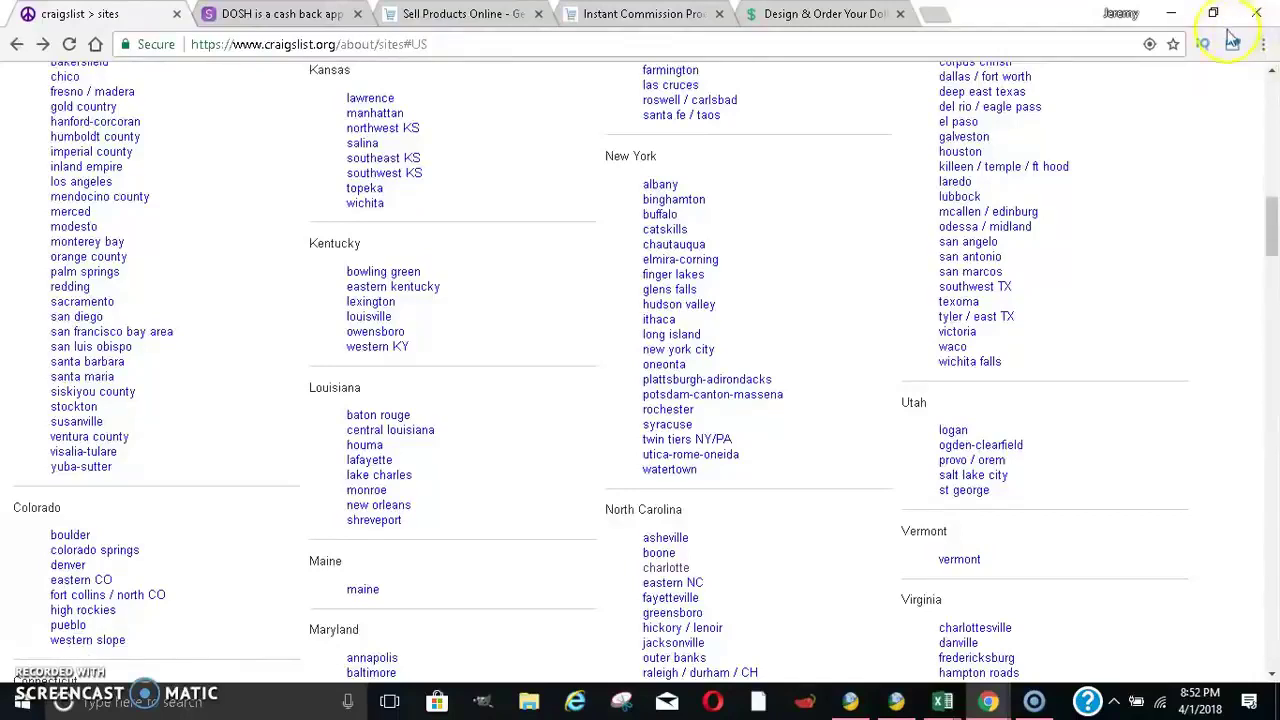
Scroll the Craigslist US cities list to California and open the Sacramento site.
mouse_move(1271, 206)
left_mouse_down()
mouse_move(1274, 88)
mouse_move(1274, 158)
left_mouse_up()
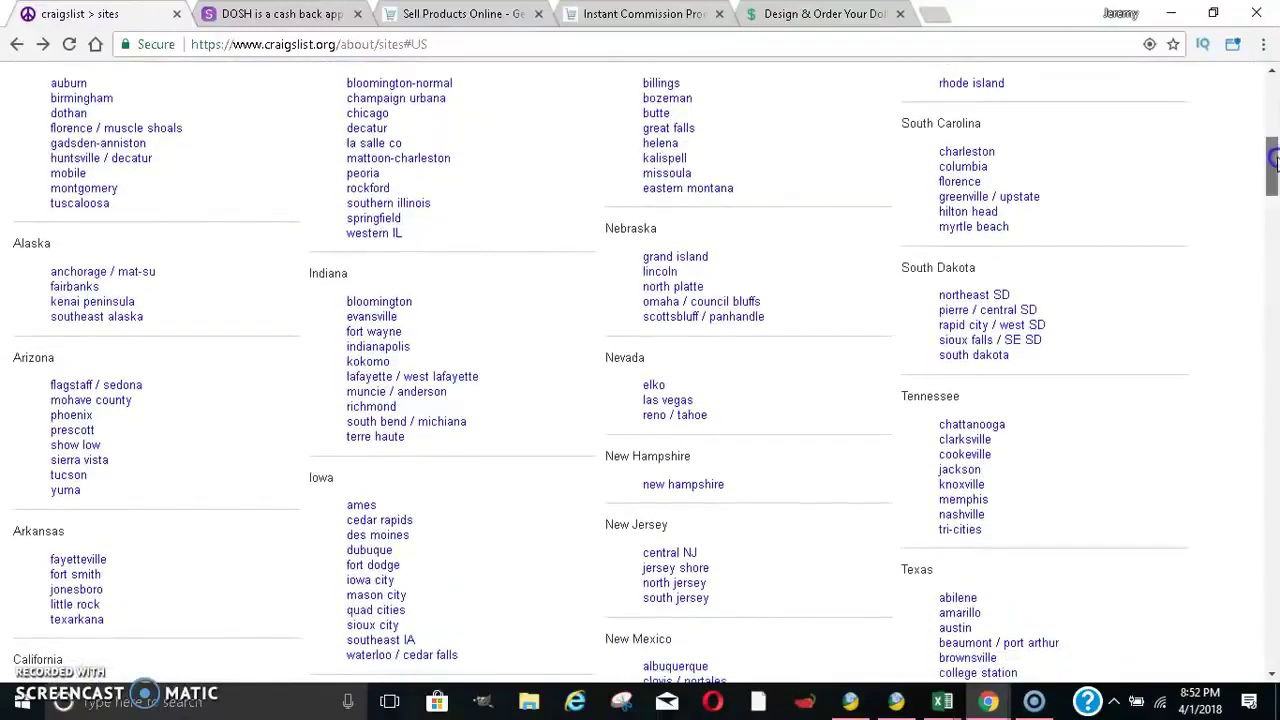
left_click_drag(1274, 158, 1275, 213)
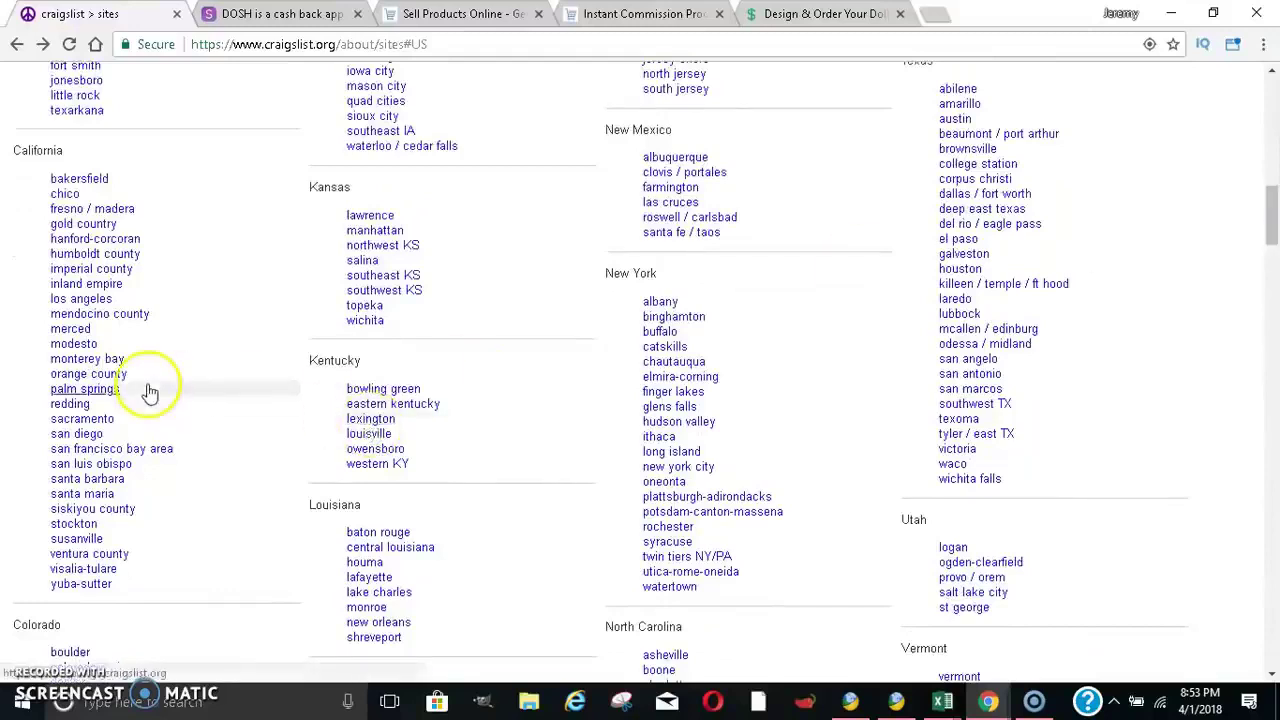
left_click(82, 420)
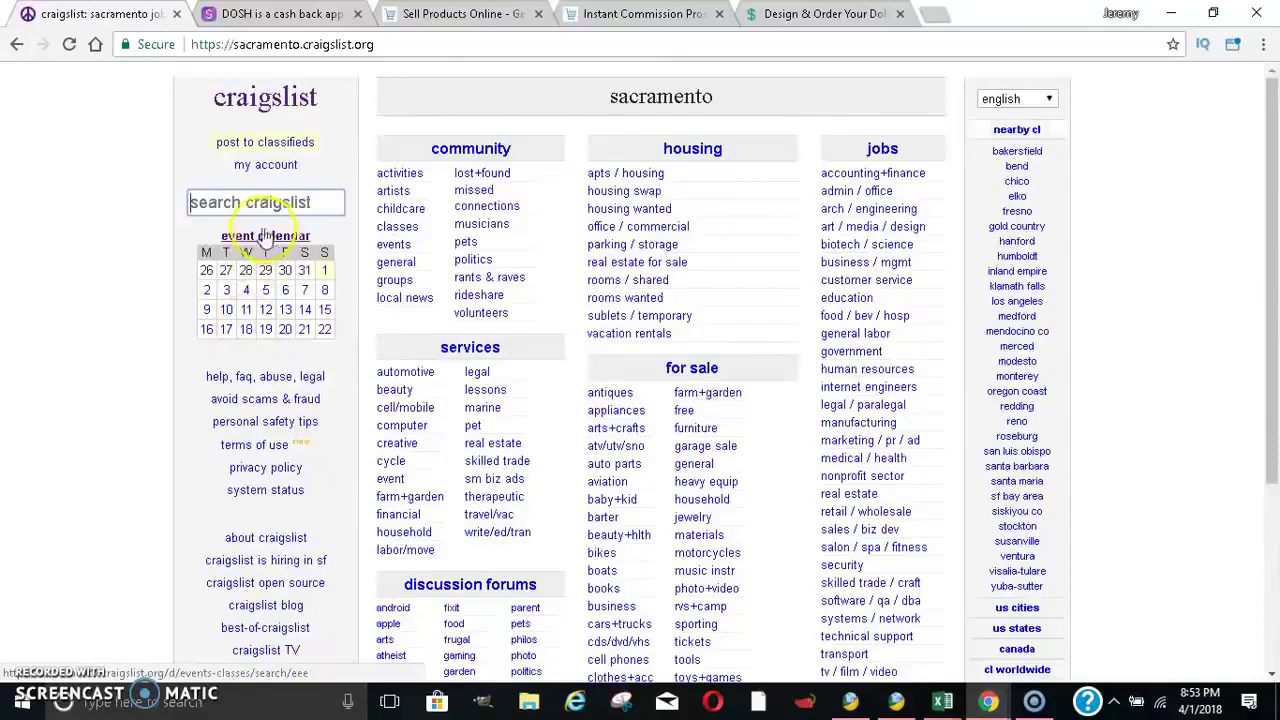
Search Sacramento for-sale listings for 'free' and browse results like a dryer and cabinets.
type("free")
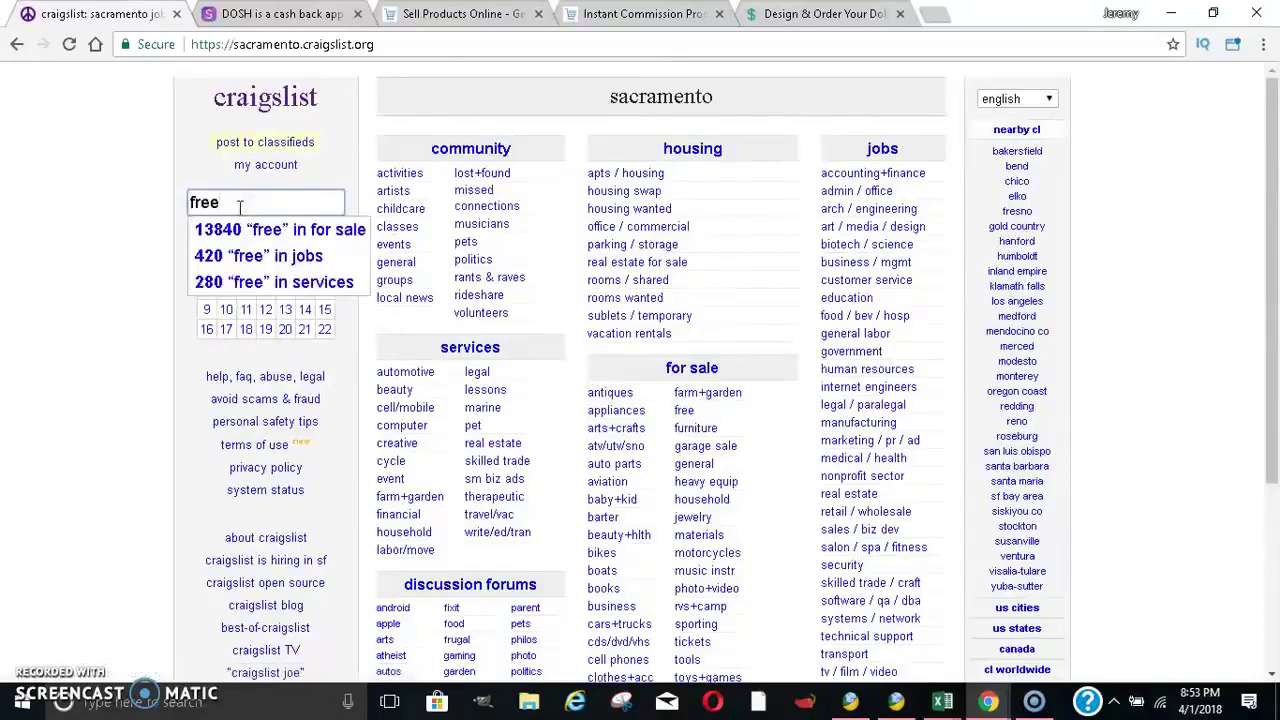
key("Return")
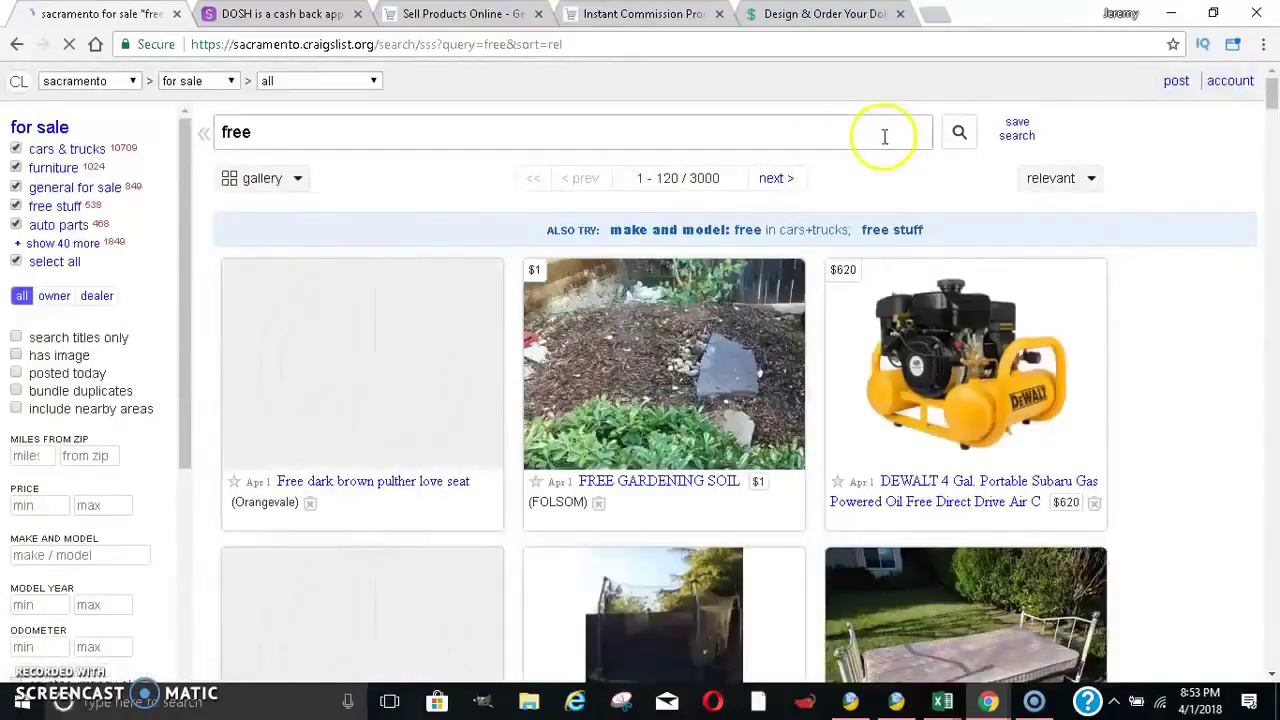
left_click_drag(1272, 90, 1272, 110)
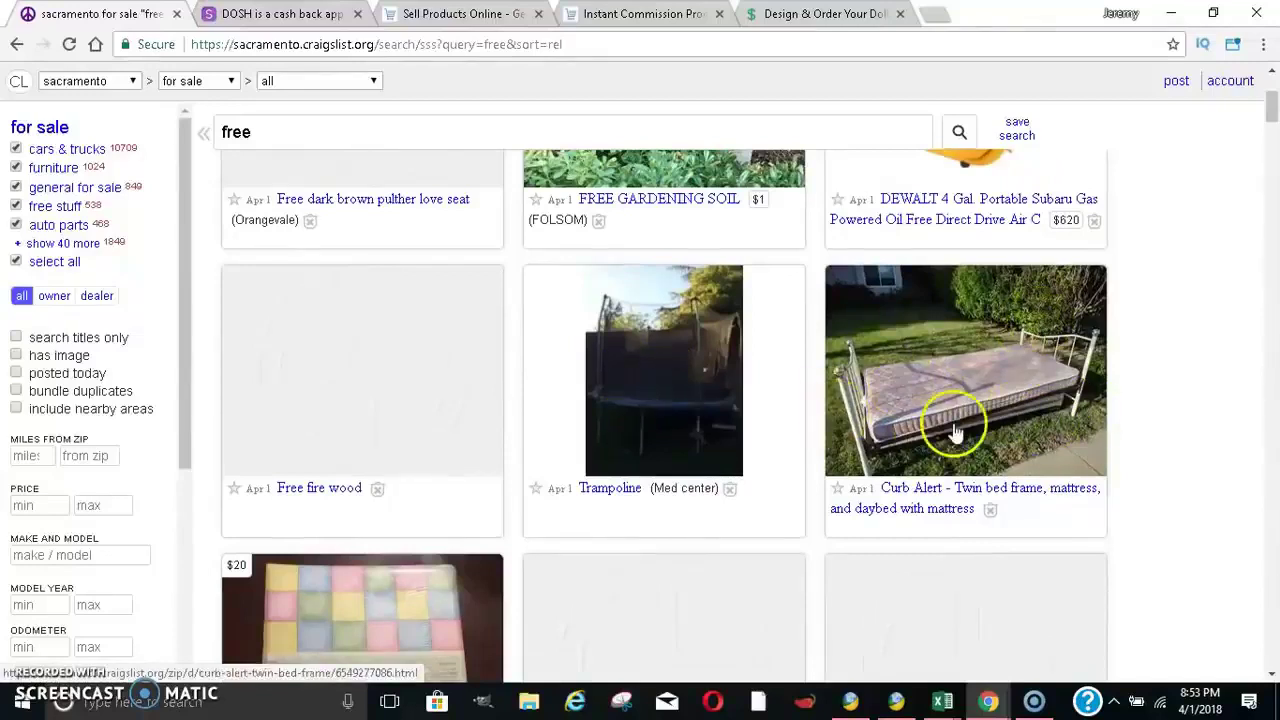
left_click_drag(1272, 118, 1274, 141)
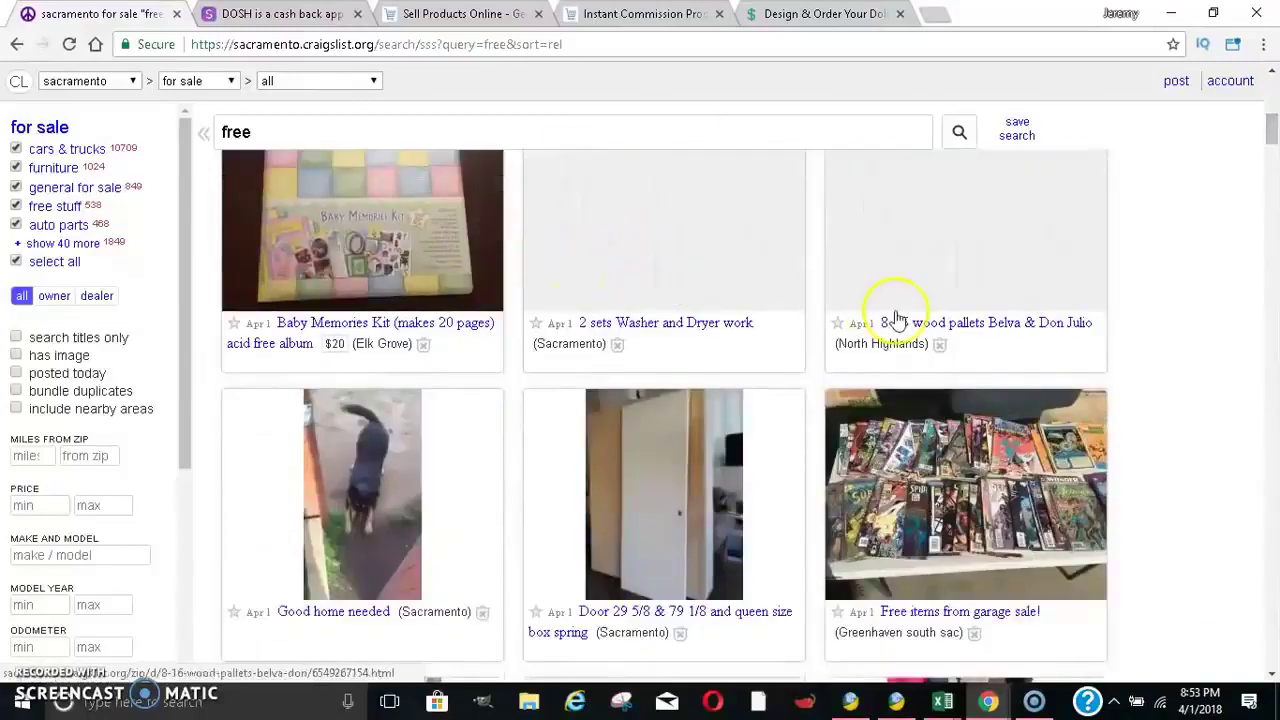
left_click(1096, 494)
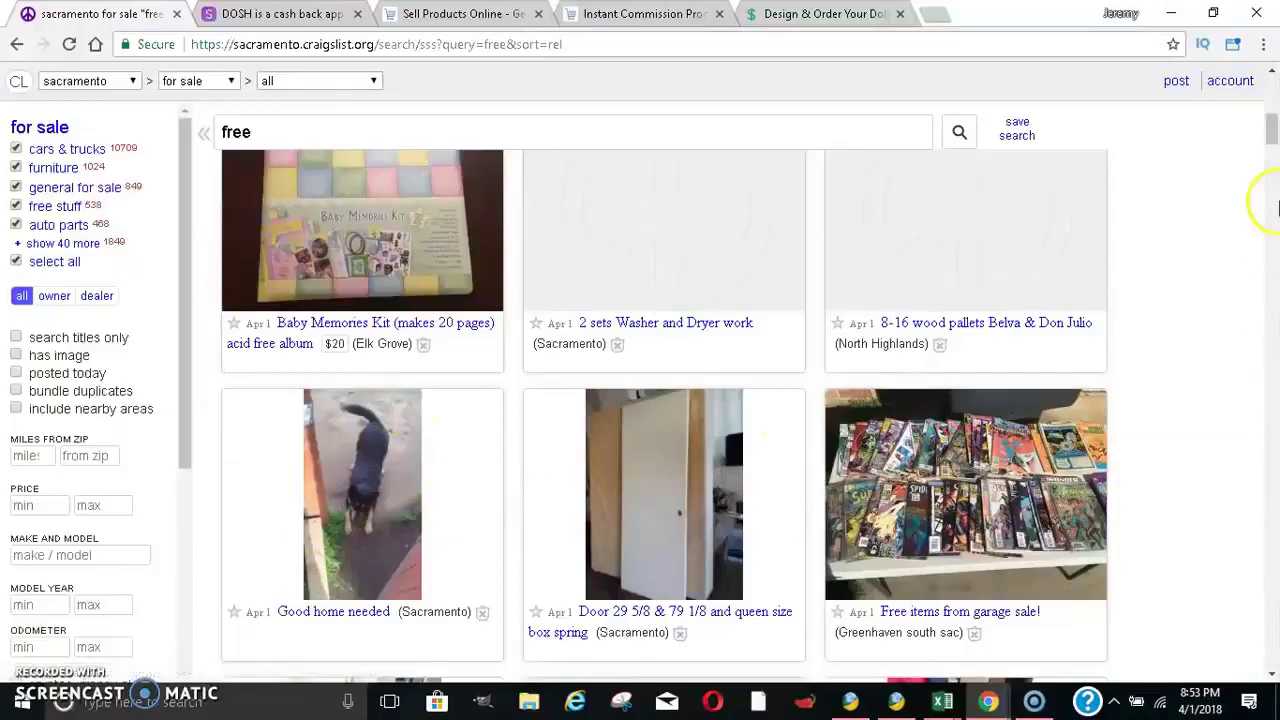
left_click_drag(1270, 128, 1274, 180)
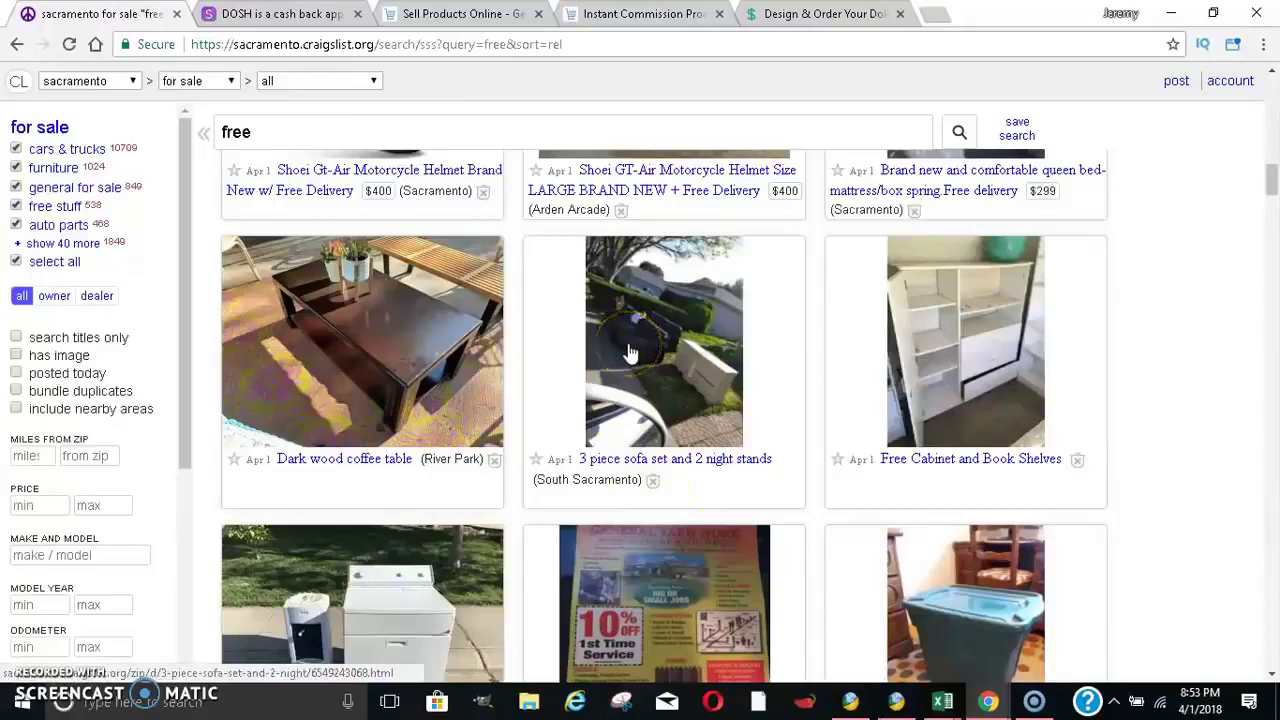
mouse_move(965, 372)
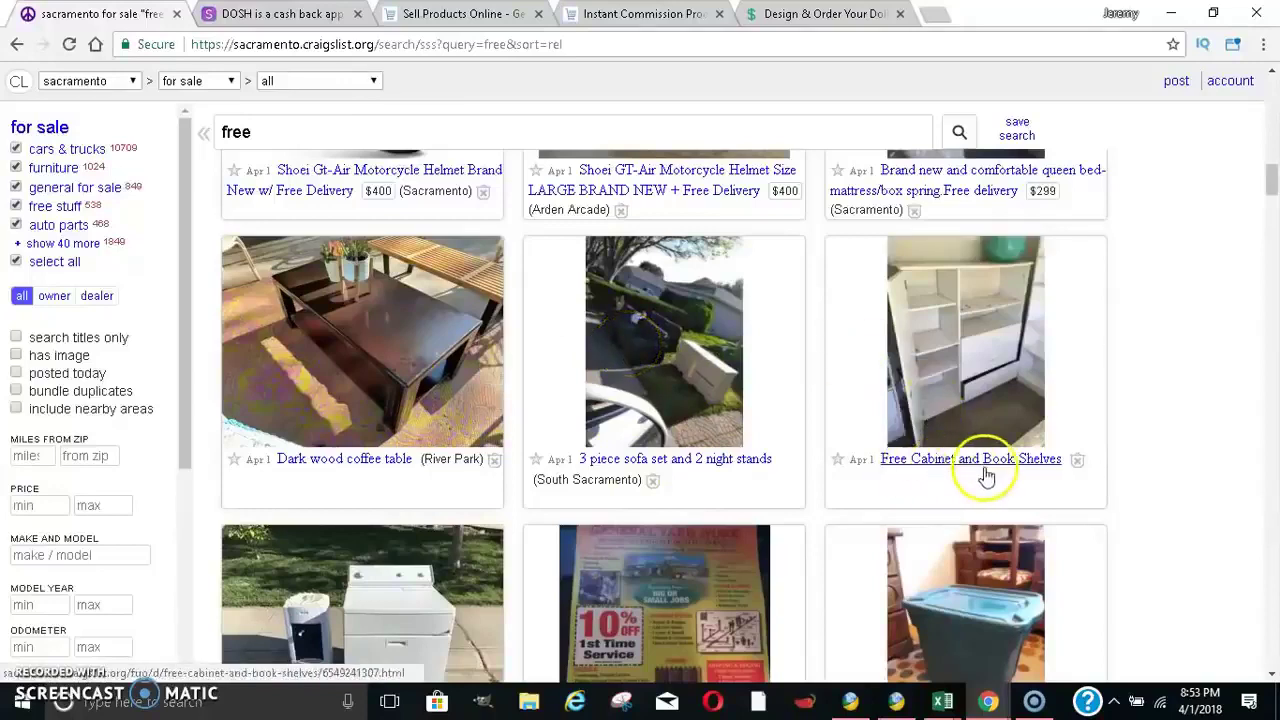
mouse_move(1271, 177)
left_mouse_down()
mouse_move(1273, 210)
mouse_move(1272, 197)
left_mouse_up()
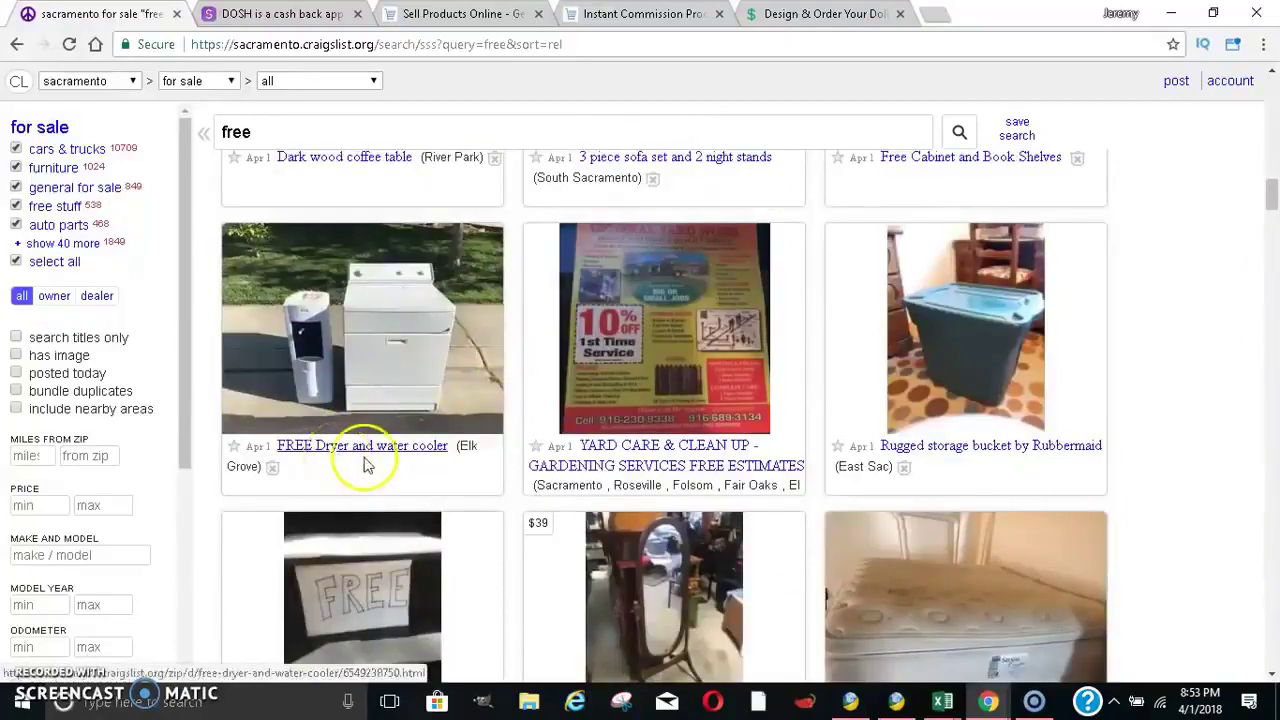
Scroll further through the 'free' results, past free bricks, dirt and a Nordic Flex system.
left_click(447, 461)
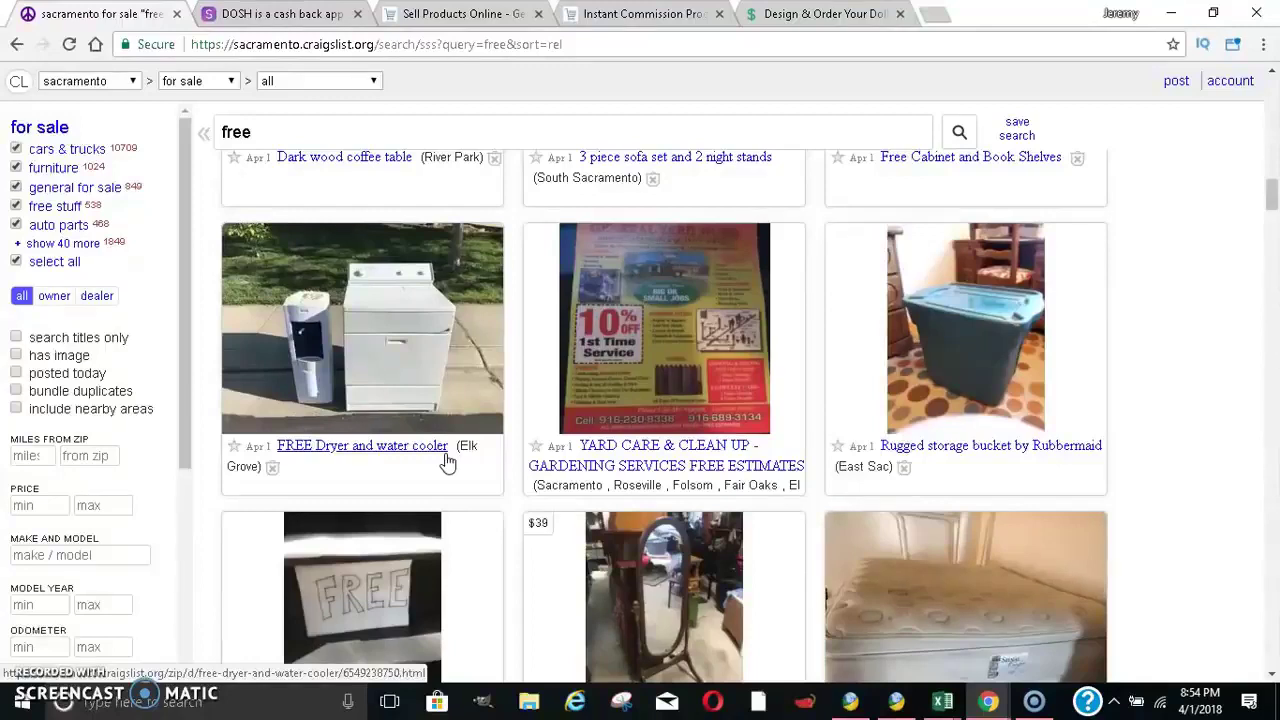
scroll(1271, 226, "down", 3)
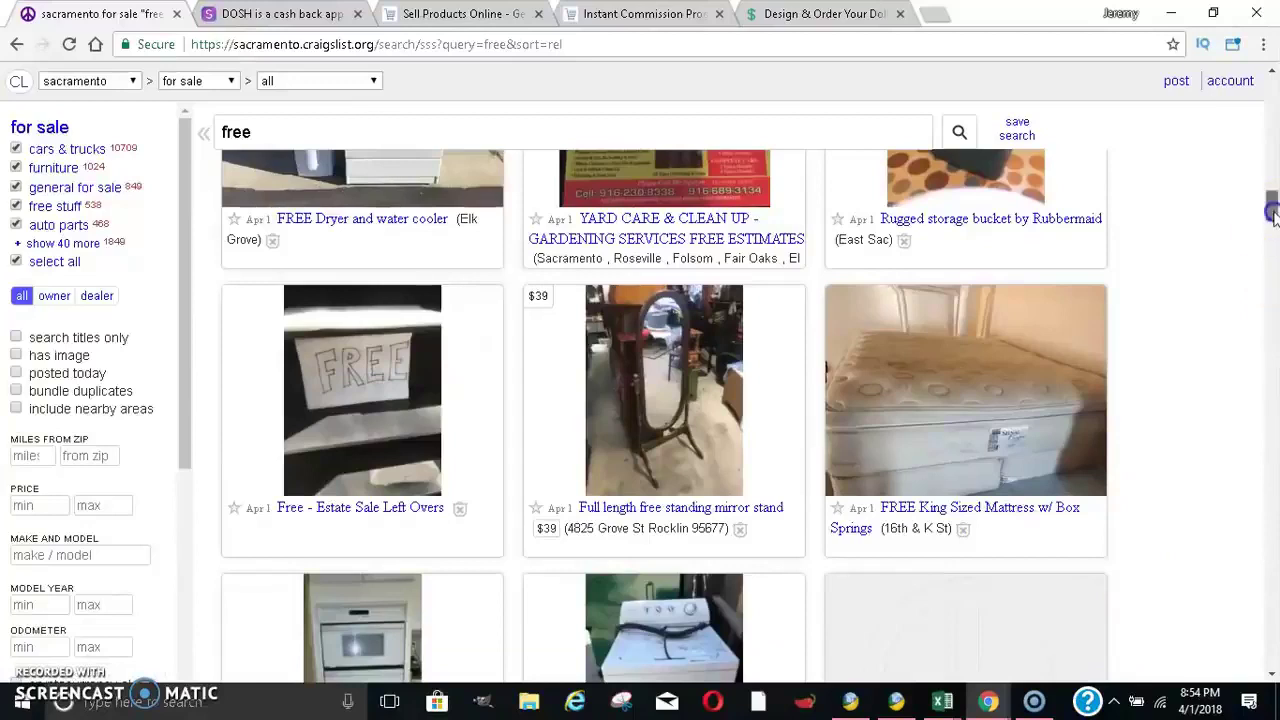
left_click_drag(1273, 213, 1270, 268)
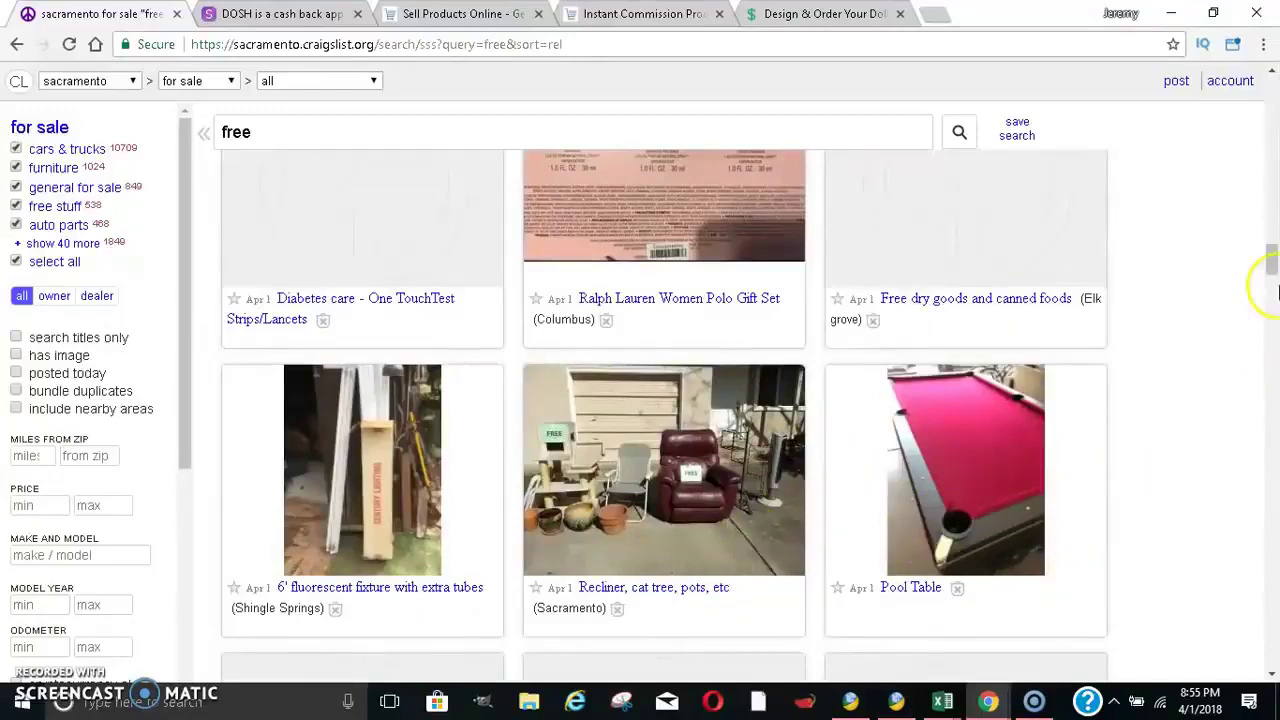
scroll(1277, 287, "down", 2)
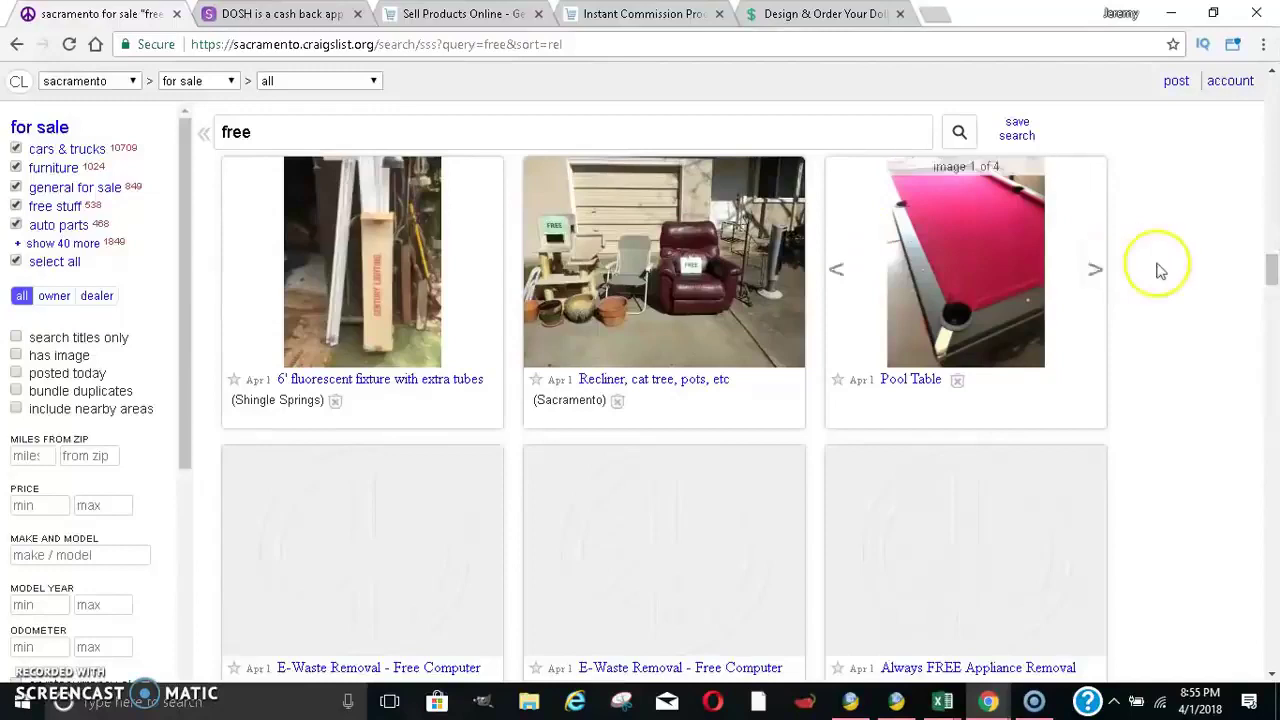
left_click_drag(1271, 267, 1274, 292)
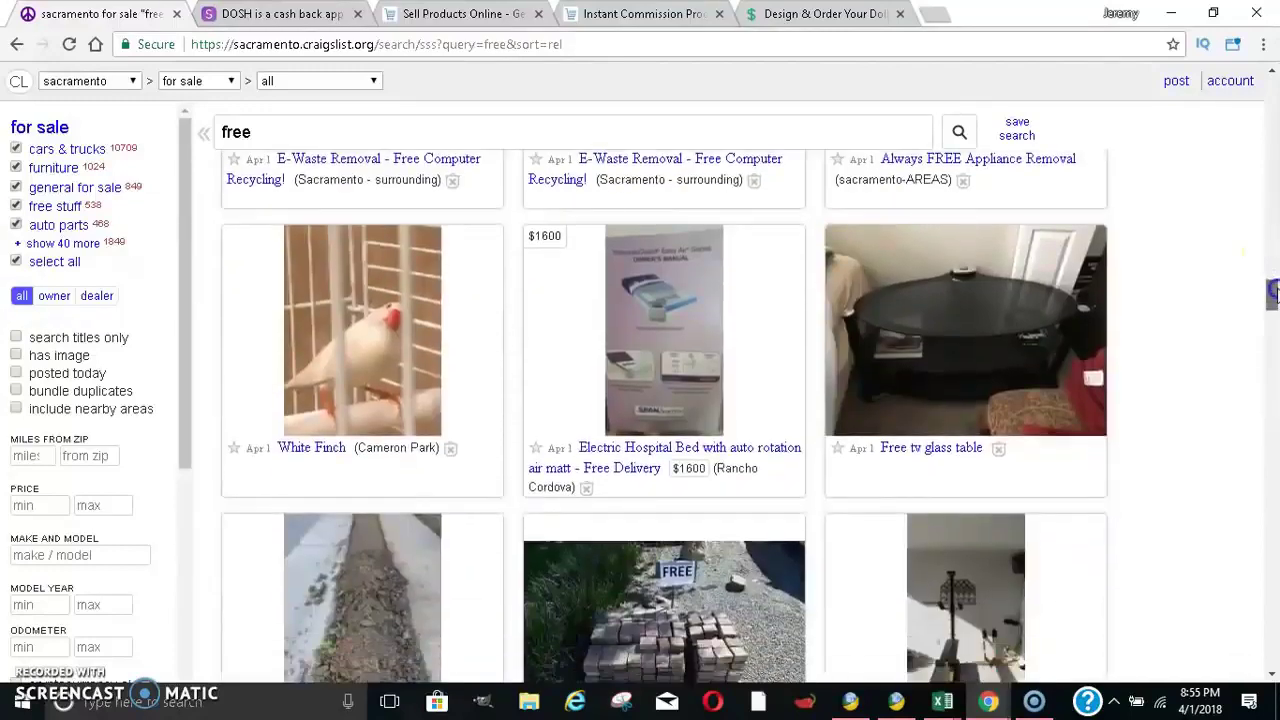
mouse_move(965, 330)
mouse_move(1273, 290)
left_mouse_down()
mouse_move(1272, 333)
mouse_move(1225, 418)
left_mouse_up()
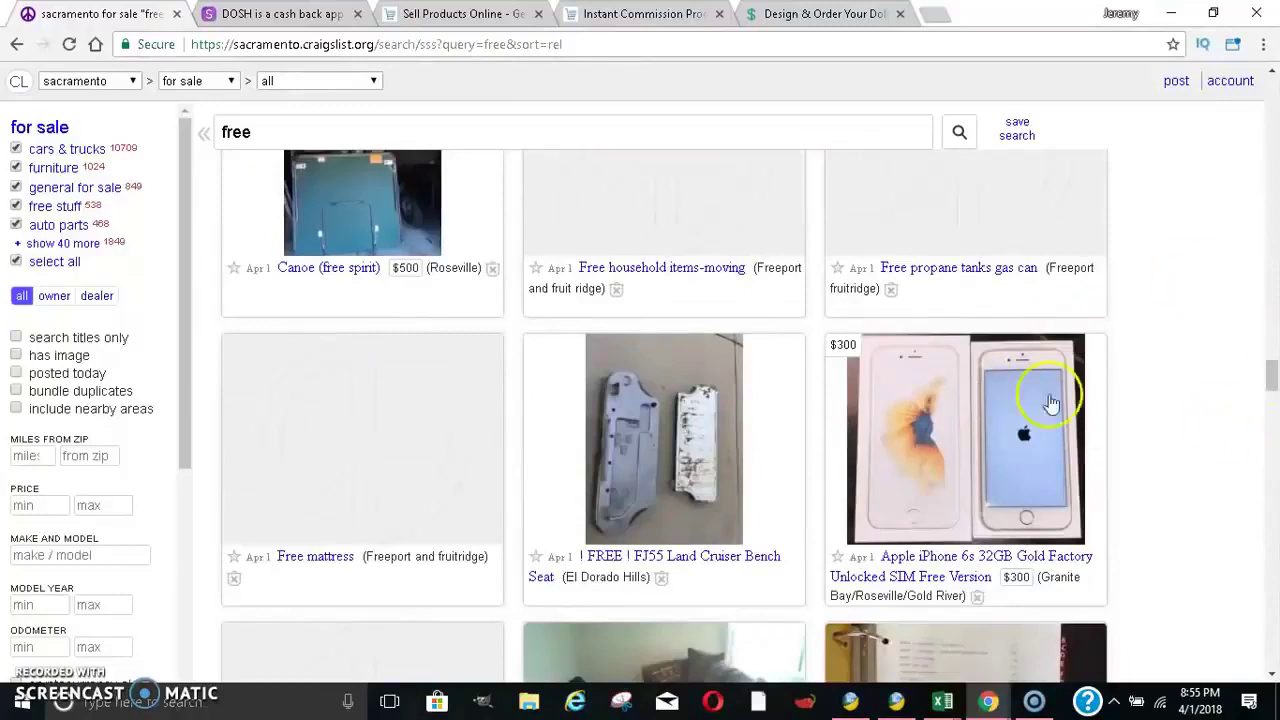
left_click(818, 346)
mouse_move(1272, 378)
left_mouse_down()
mouse_move(1273, 403)
mouse_move(1271, 318)
left_mouse_up()
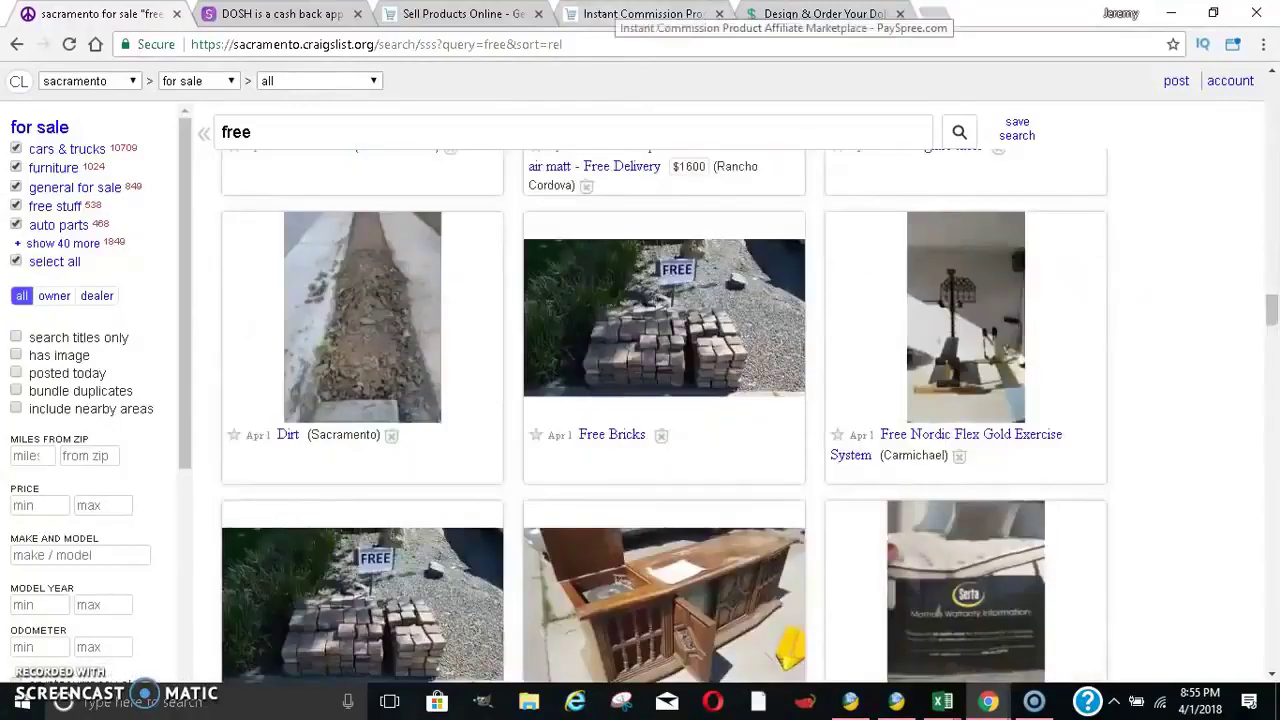
Switch to the Dosh cash back tab and scroll to its brands section.
left_click(320, 12)
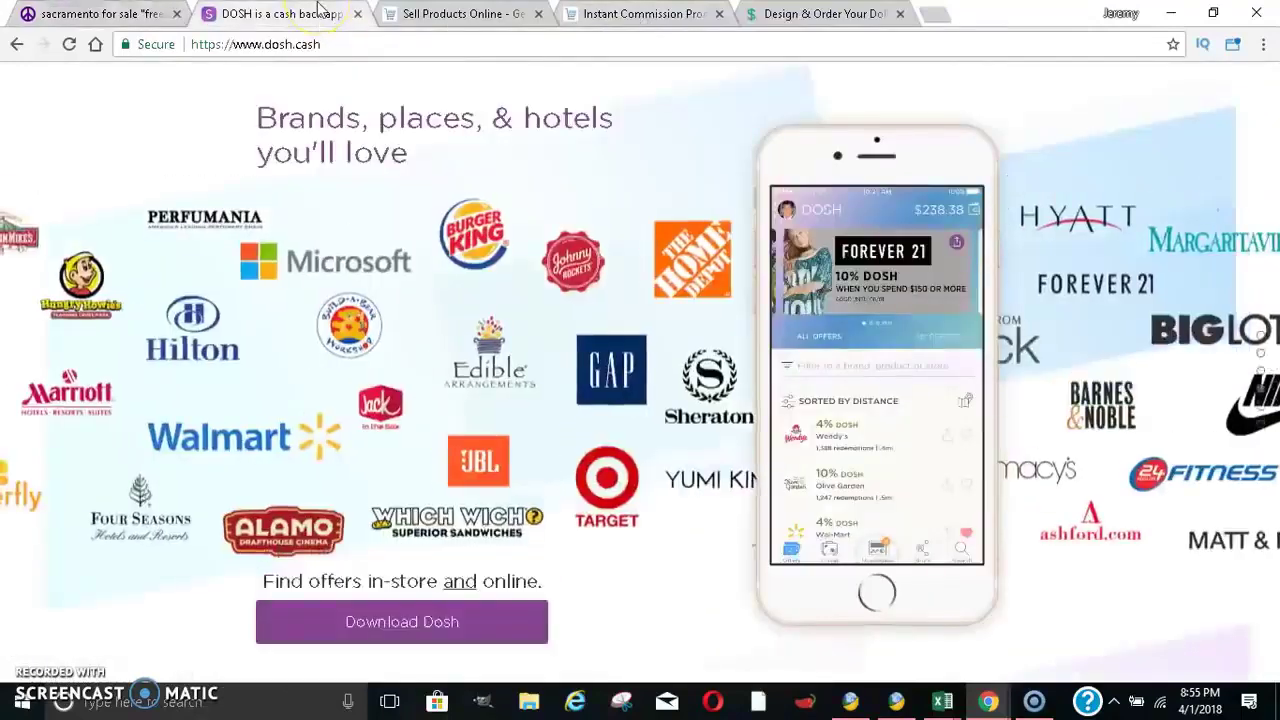
scroll(180, 280, "down", 2)
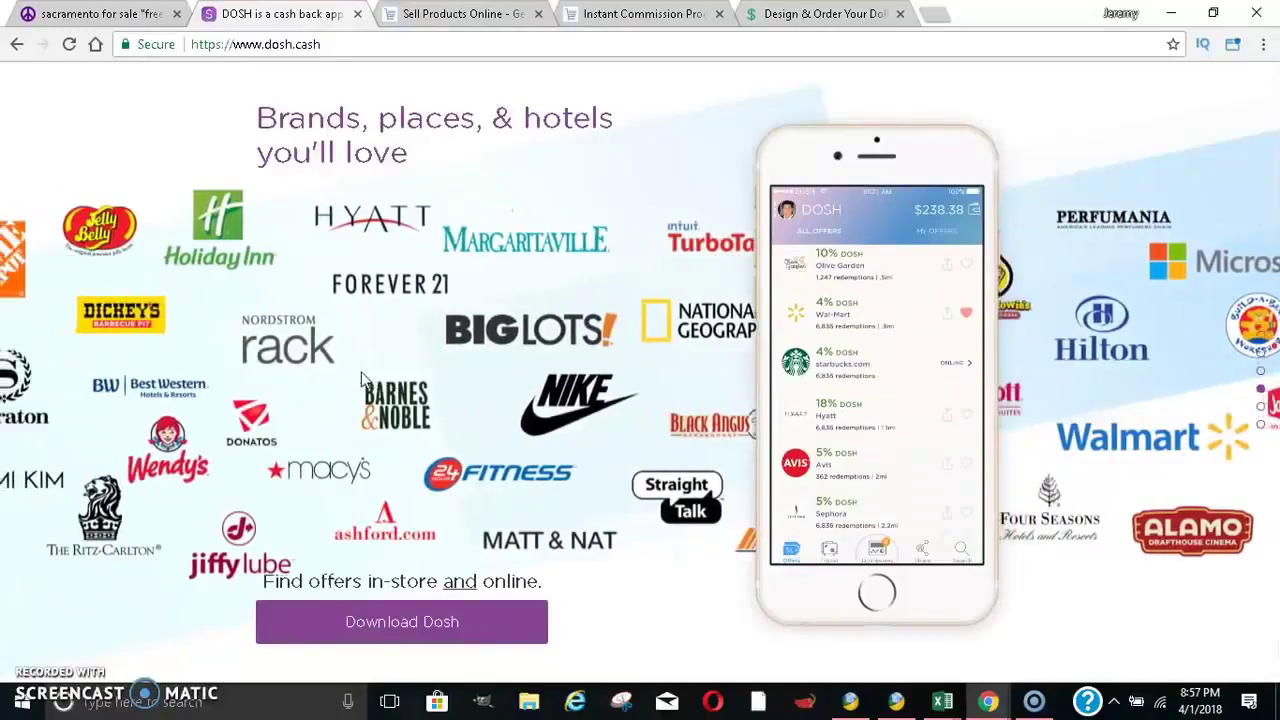
key("ctrl+Tab")
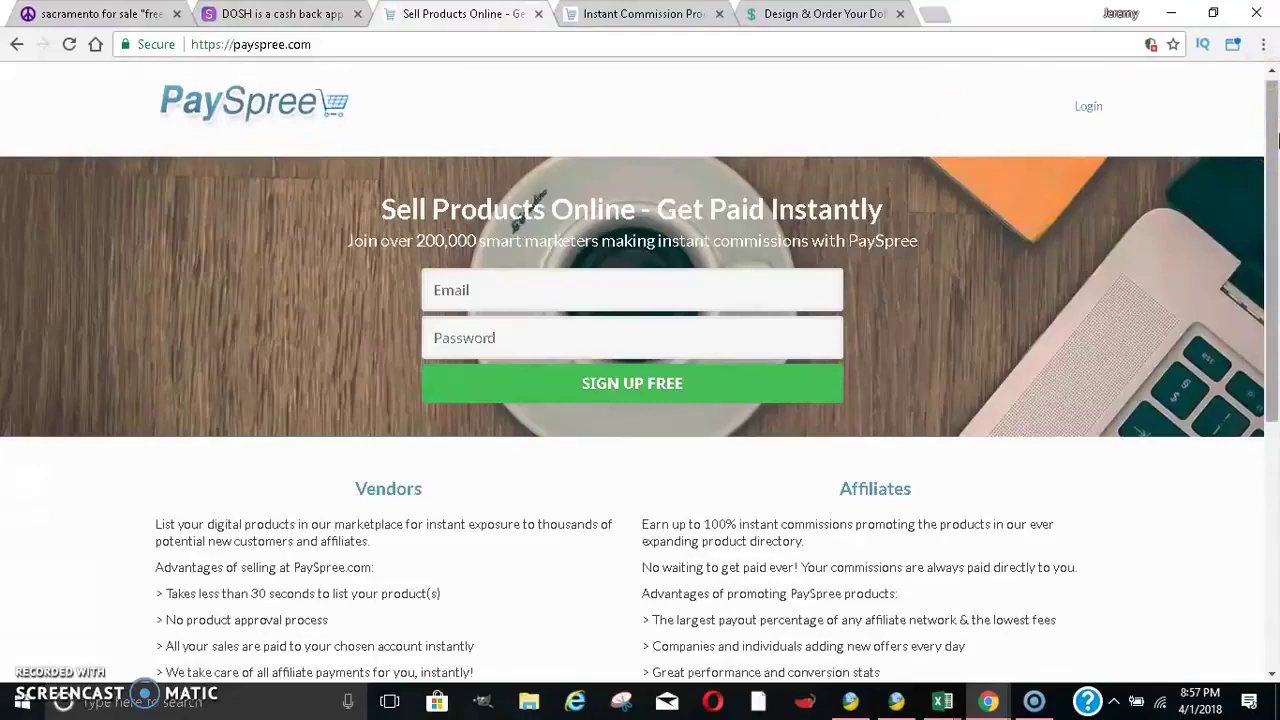
scroll(1276, 140, "down", 1)
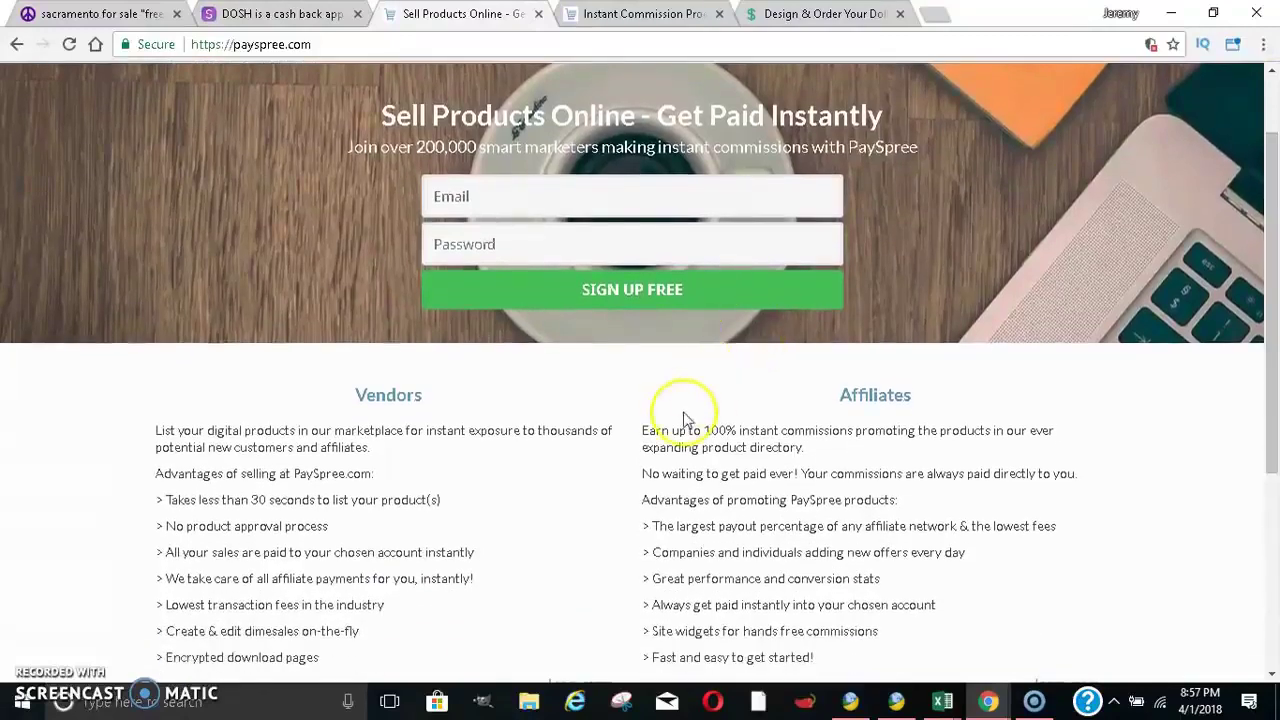
left_click_drag(640, 437, 760, 432)
left_click(820, 433)
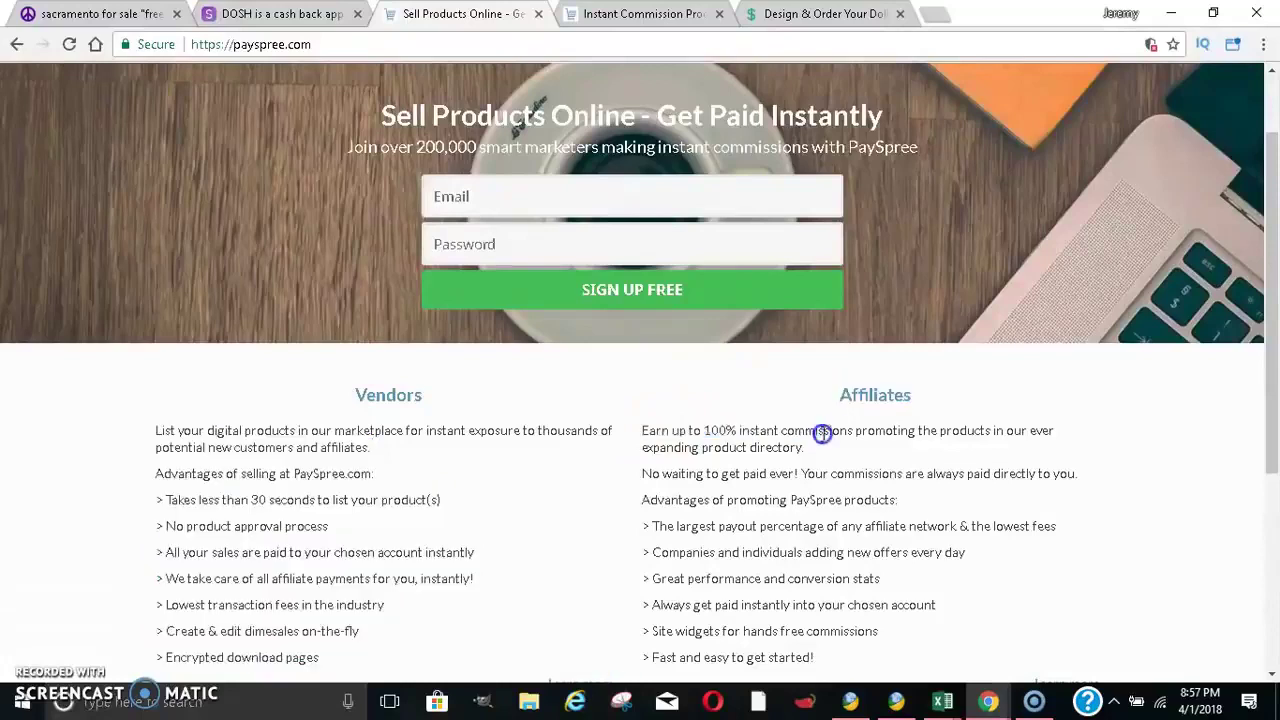
mouse_move(1274, 210)
left_mouse_down()
mouse_move(1276, 408)
mouse_move(1274, 52)
left_mouse_up()
left_click_drag(1275, 200, 1275, 497)
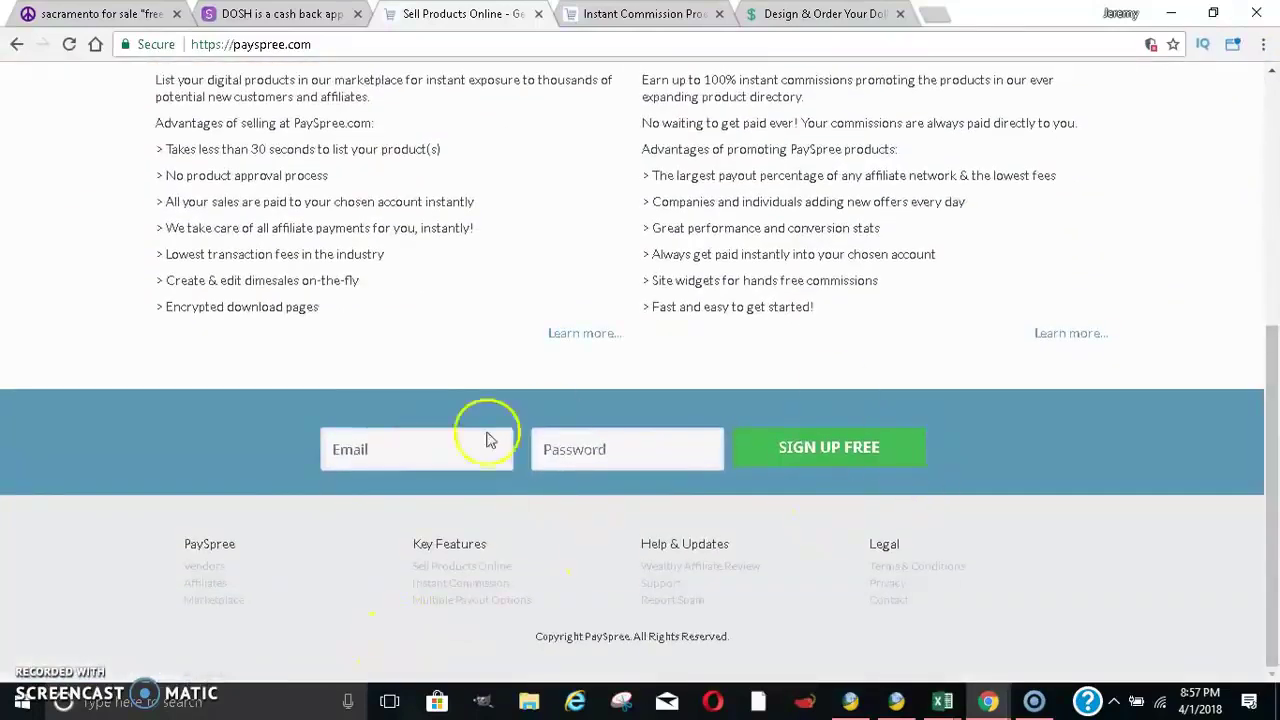
left_click_drag(1277, 270, 1272, 108)
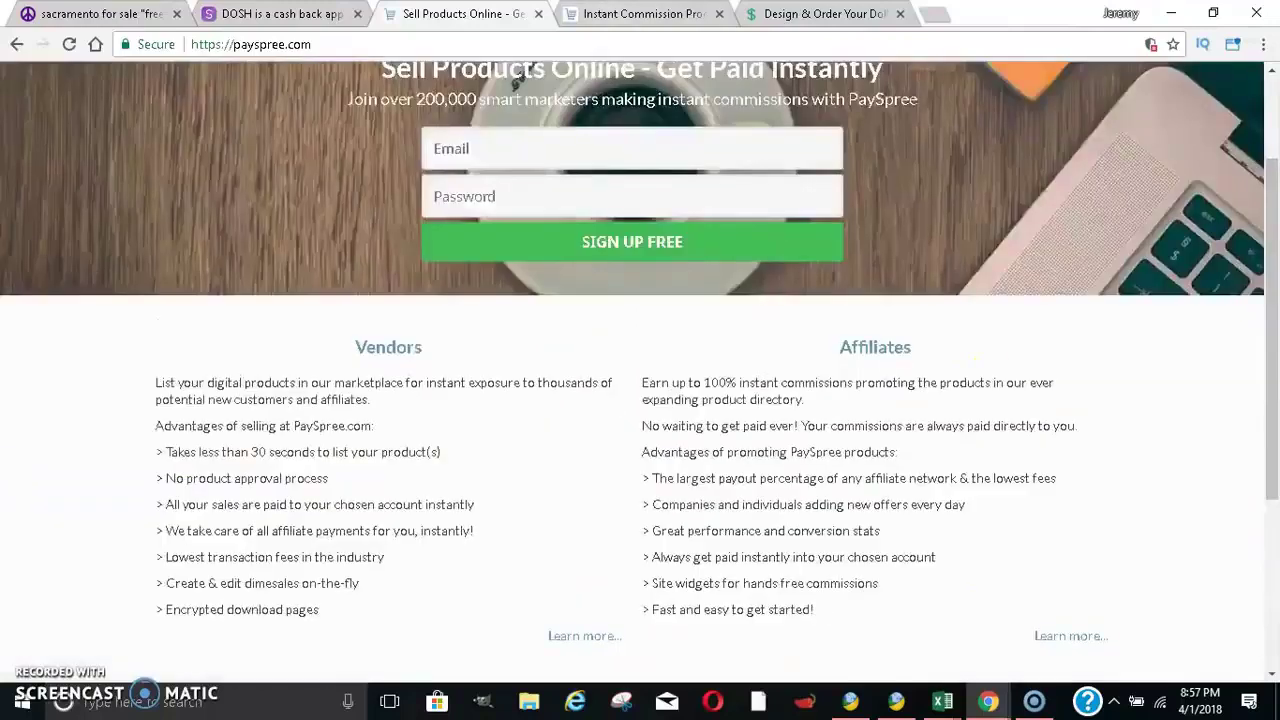
Switch to the PaySpree marketplace and browse affiliate products like InstaBank 50.
left_click(610, 14)
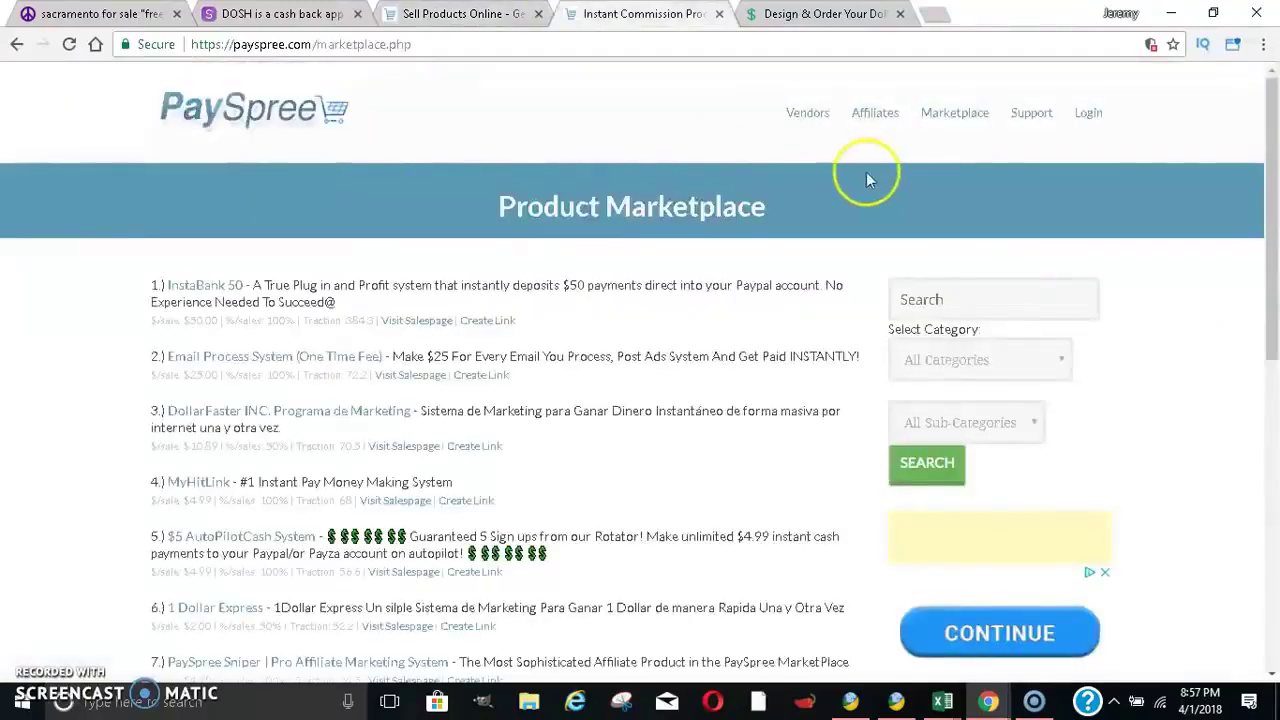
left_click_drag(1277, 120, 1276, 215)
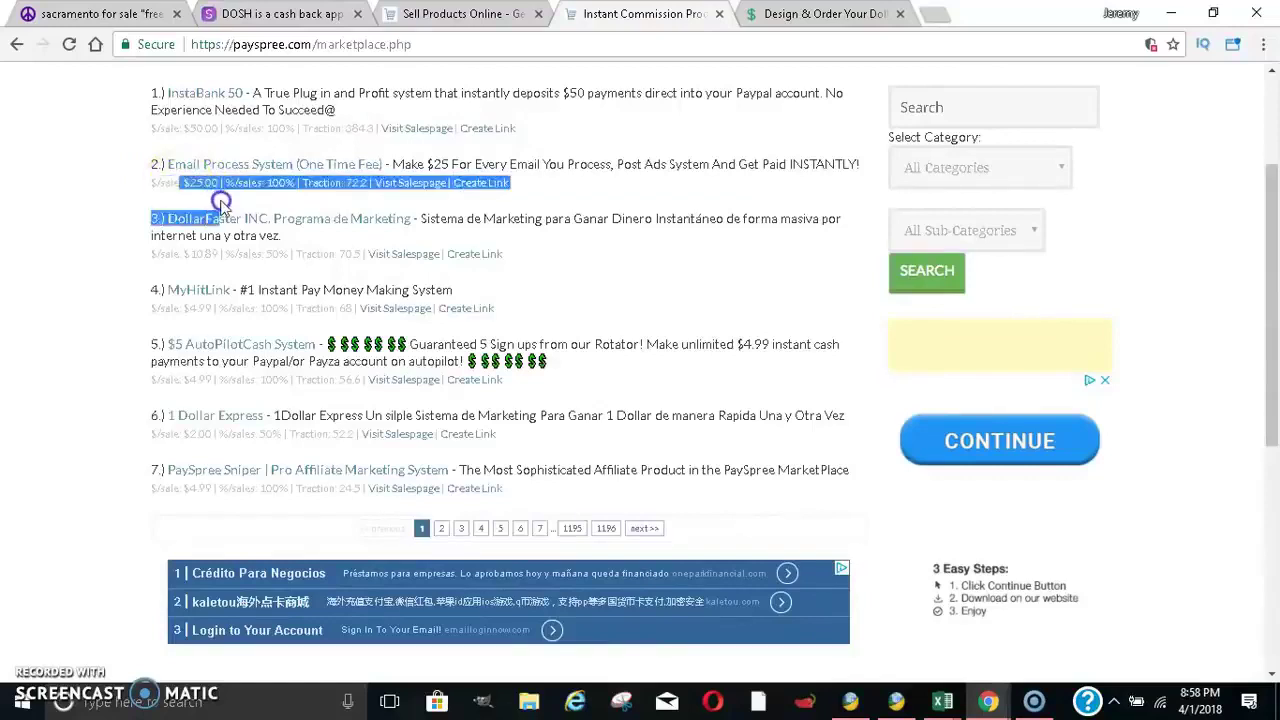
left_click(197, 256)
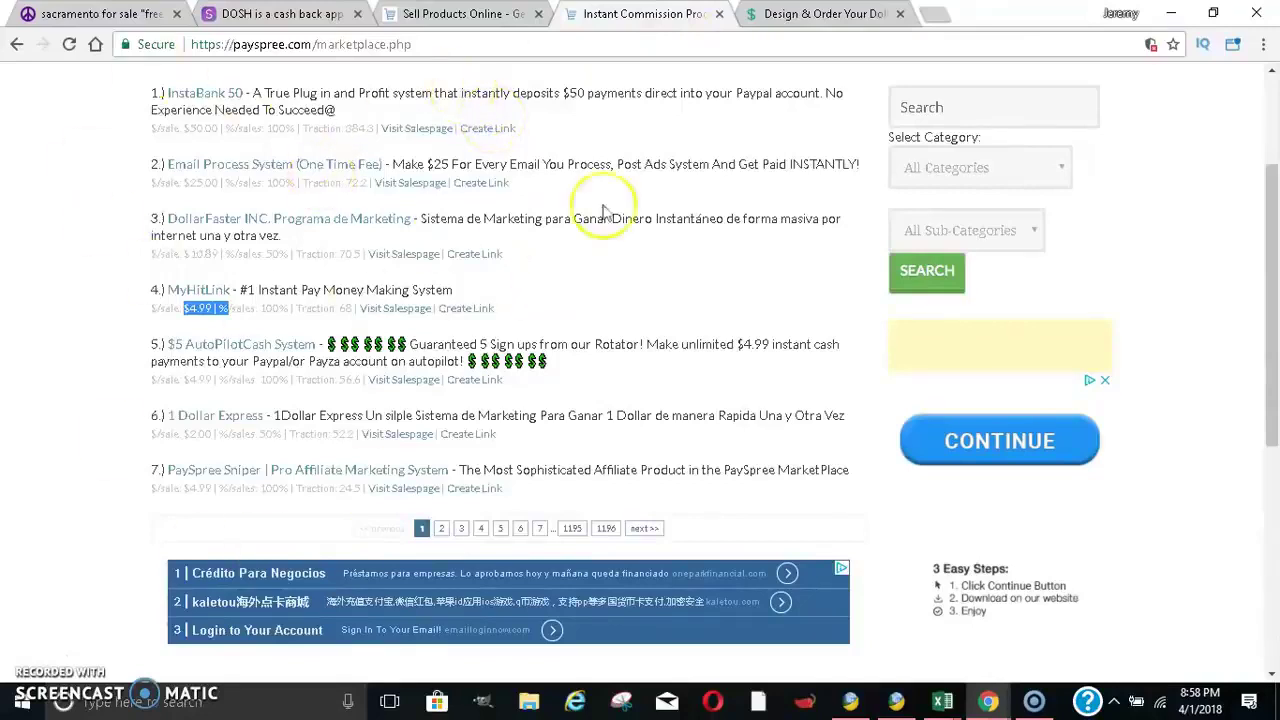
Move the Realistic Dropcard order page into its own window and scroll to the $100 bill.
left_click(815, 14)
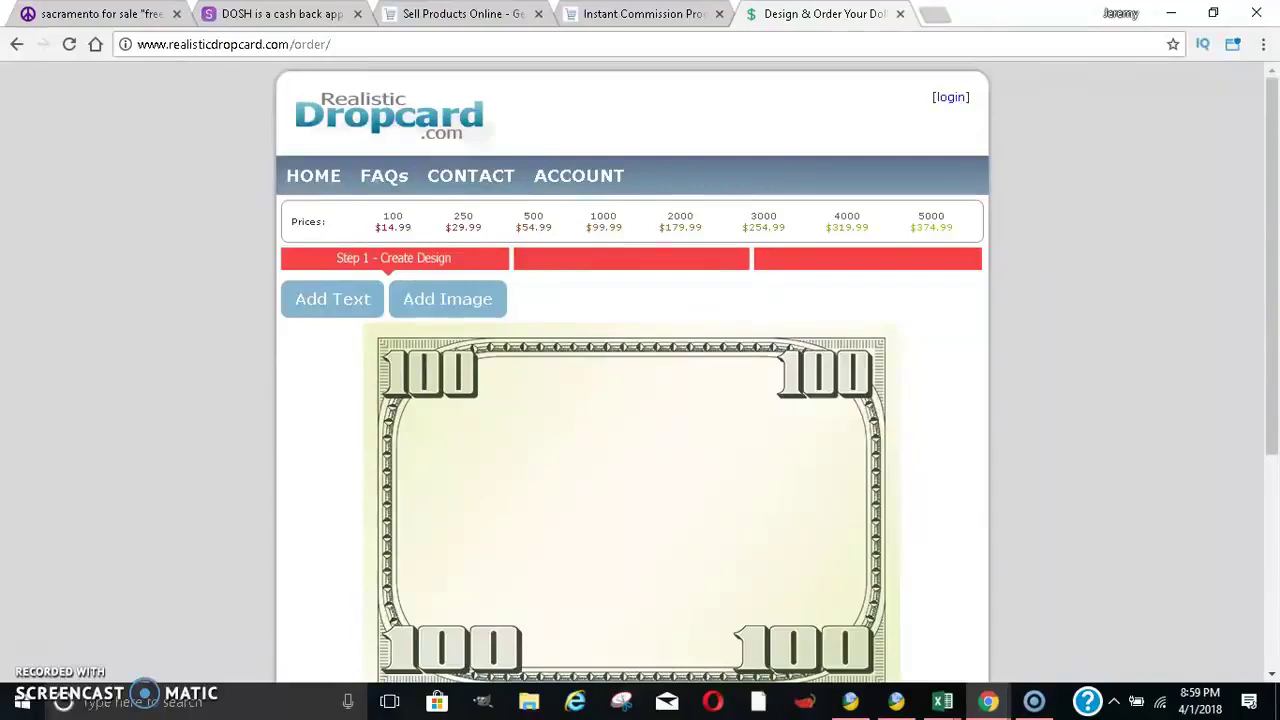
key("ctrl+w")
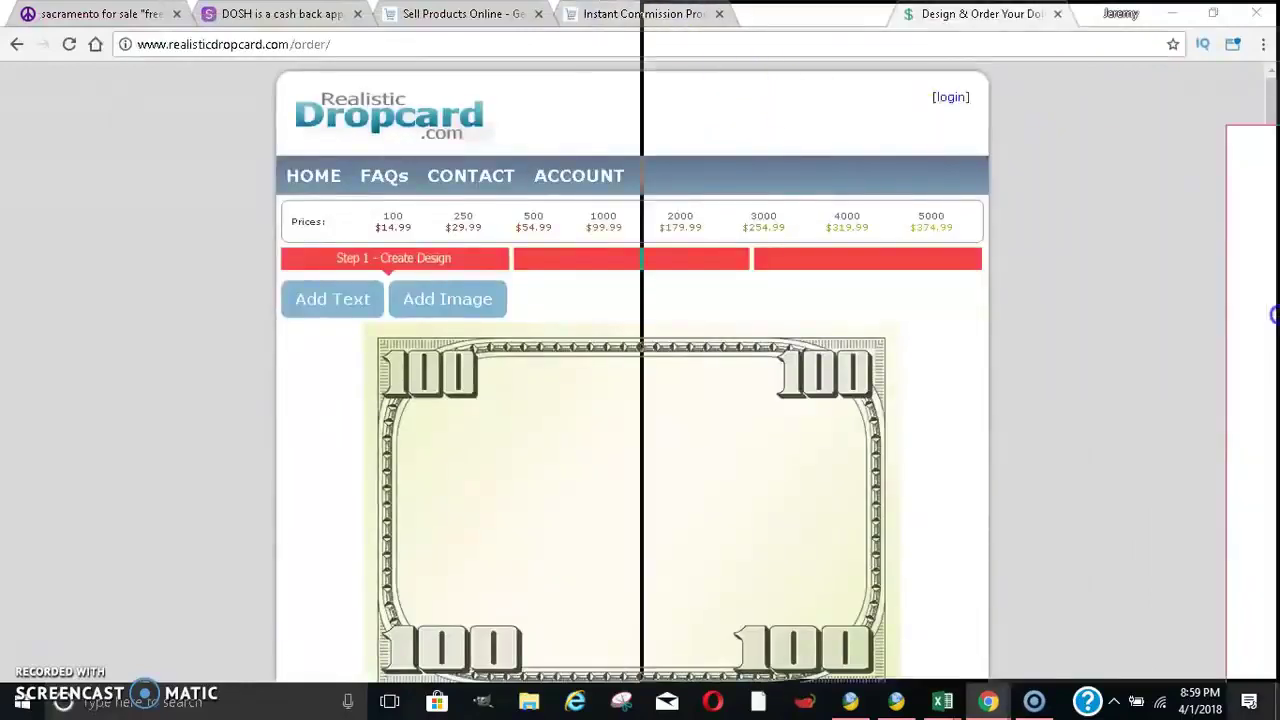
left_click_drag(1275, 316, 594, 137)
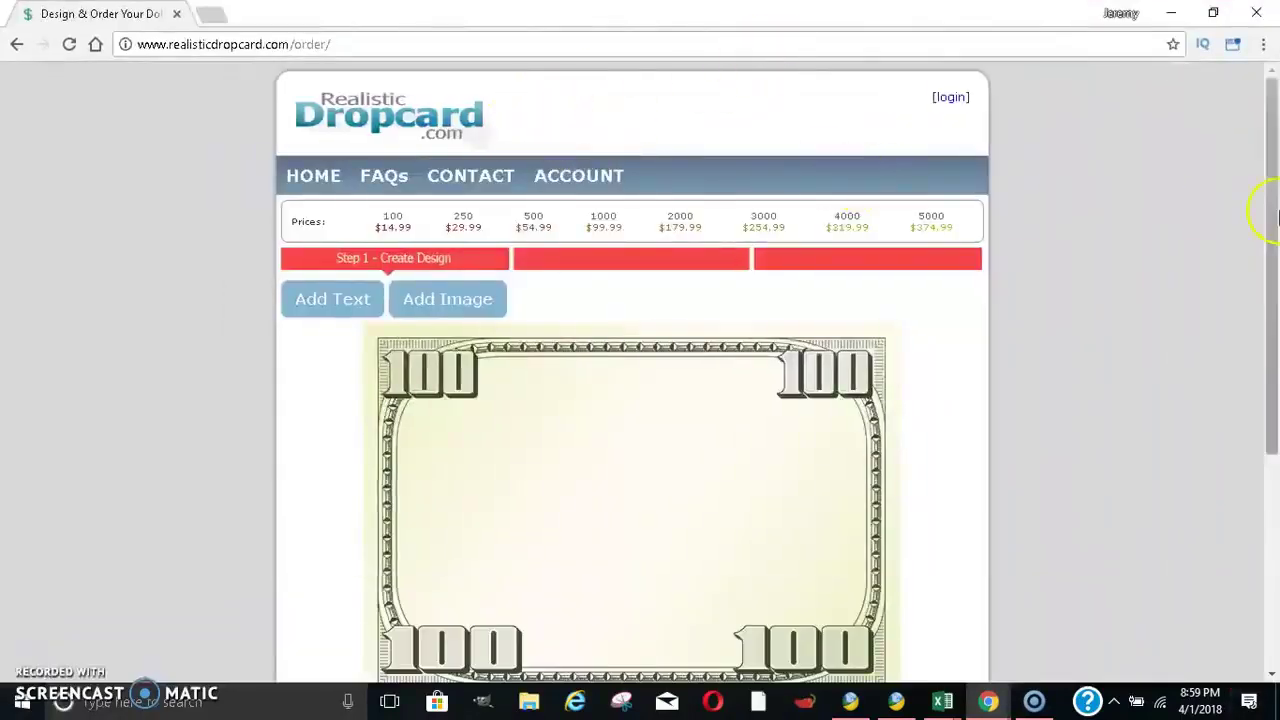
mouse_move(372, 218)
left_mouse_down()
mouse_move(603, 218)
mouse_move(1171, 306)
left_mouse_up()
scroll(412, 310, "down", 1)
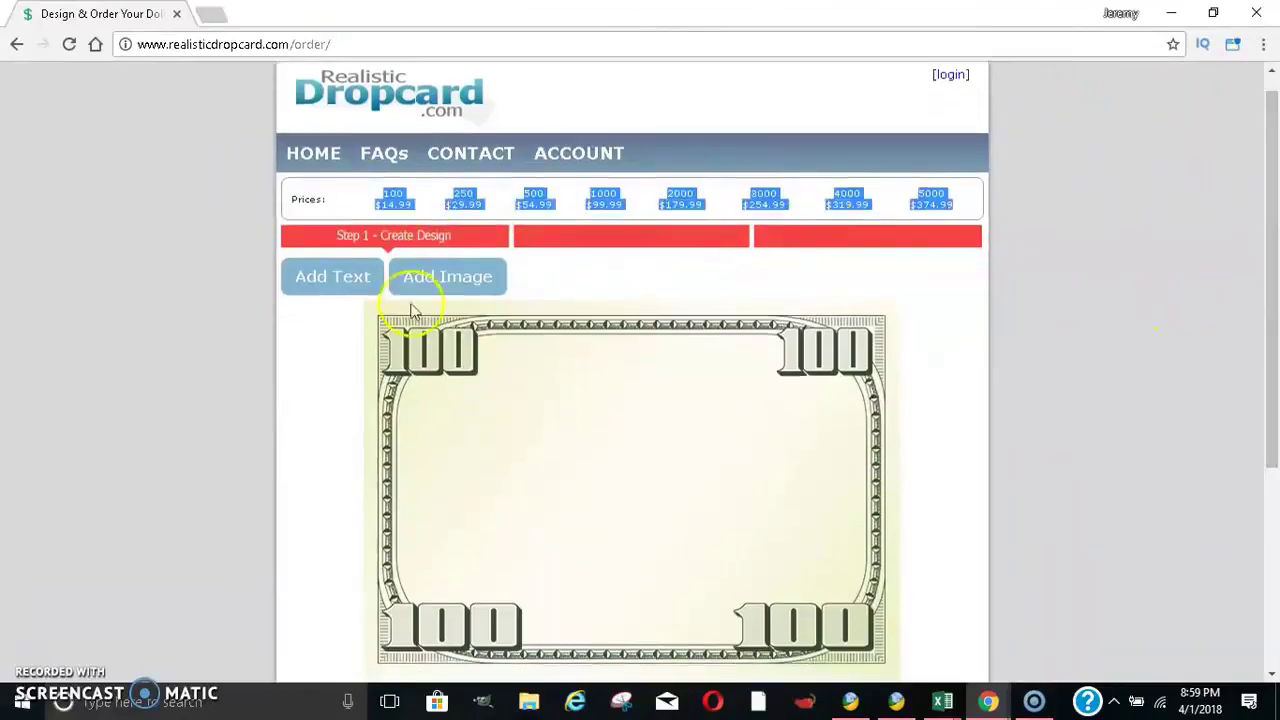
mouse_move(1270, 334)
left_mouse_down()
mouse_move(1275, 370)
mouse_move(1275, 352)
left_mouse_up()
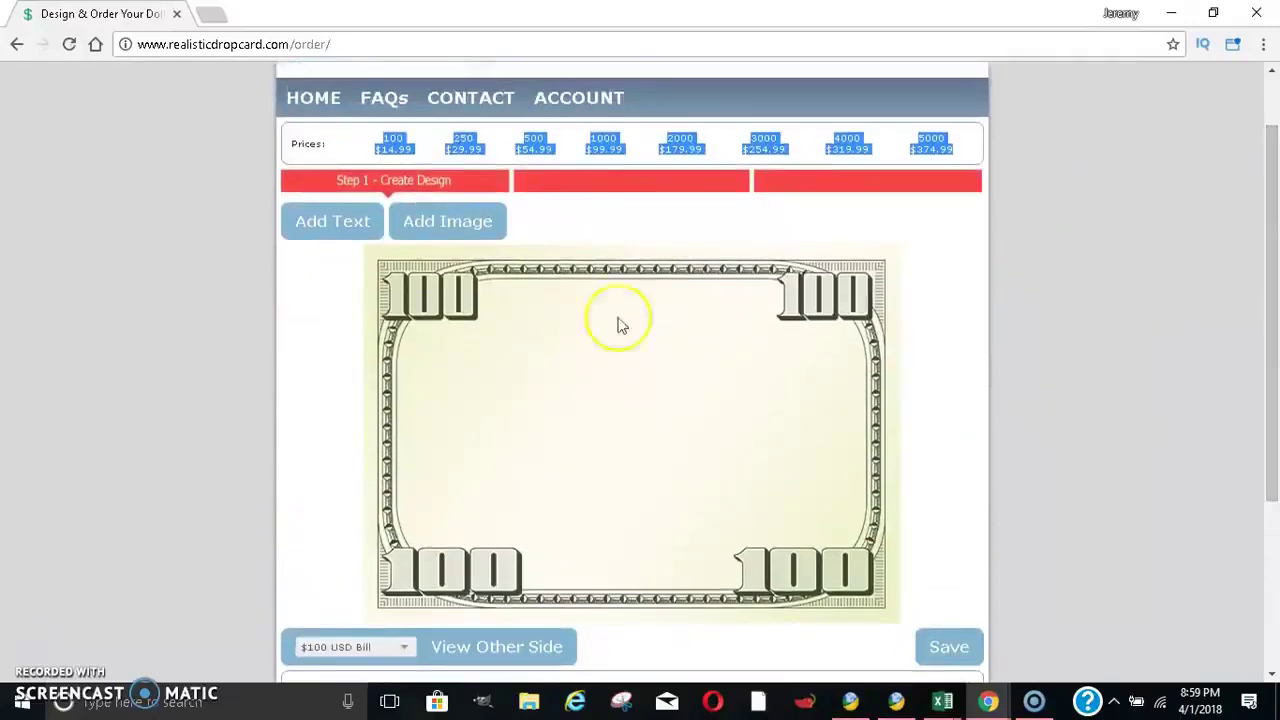
Add a New Text box to the $100 bill and delete its placeholder text.
left_click(319, 241)
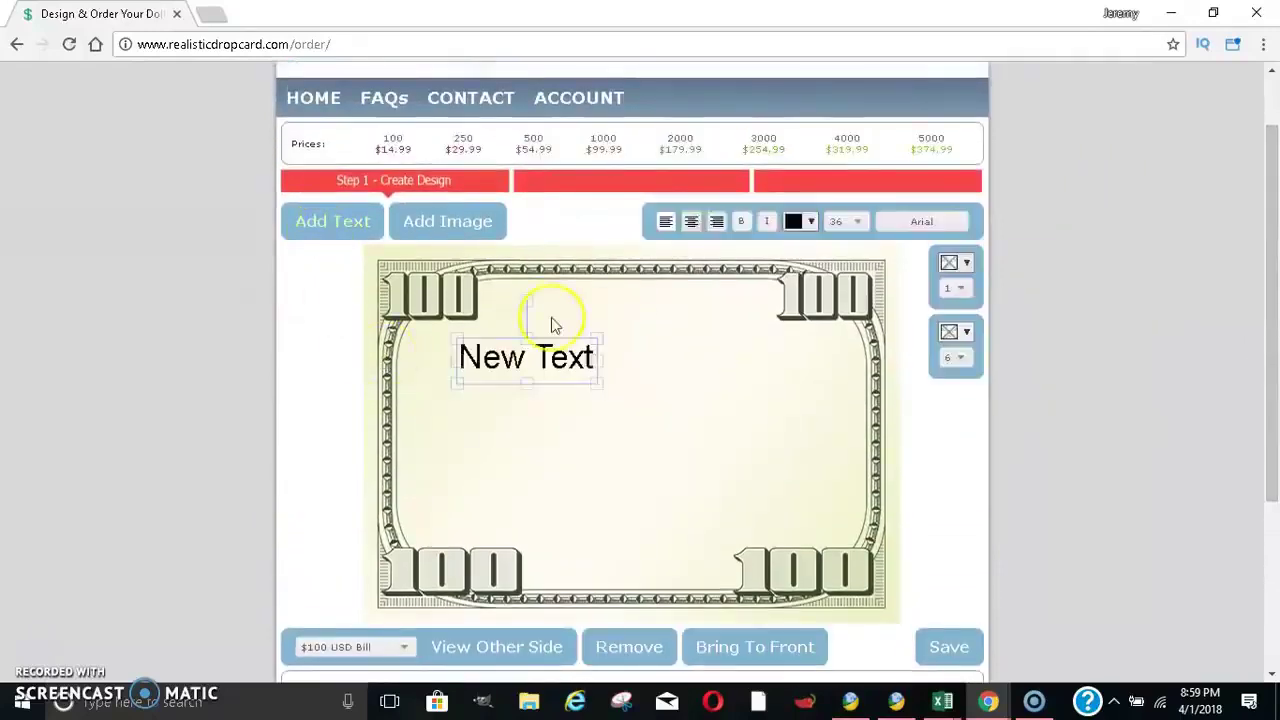
double_click(592, 348)
left_click(590, 356)
left_click_drag(588, 352, 434, 354)
key("BackSpace")
type("make ")
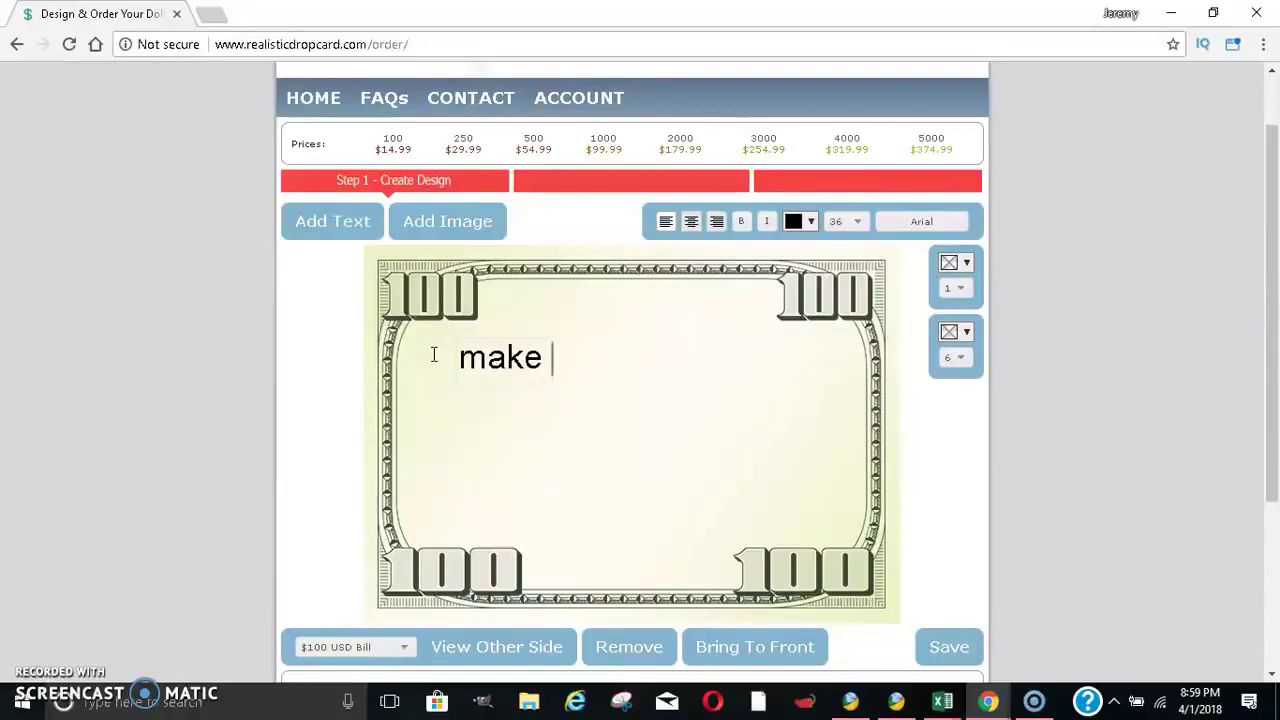
type("money onlime")
key("BackSpace")
key("BackSpace")
key("BackSpace")
type("ne 2018")
key("Return")
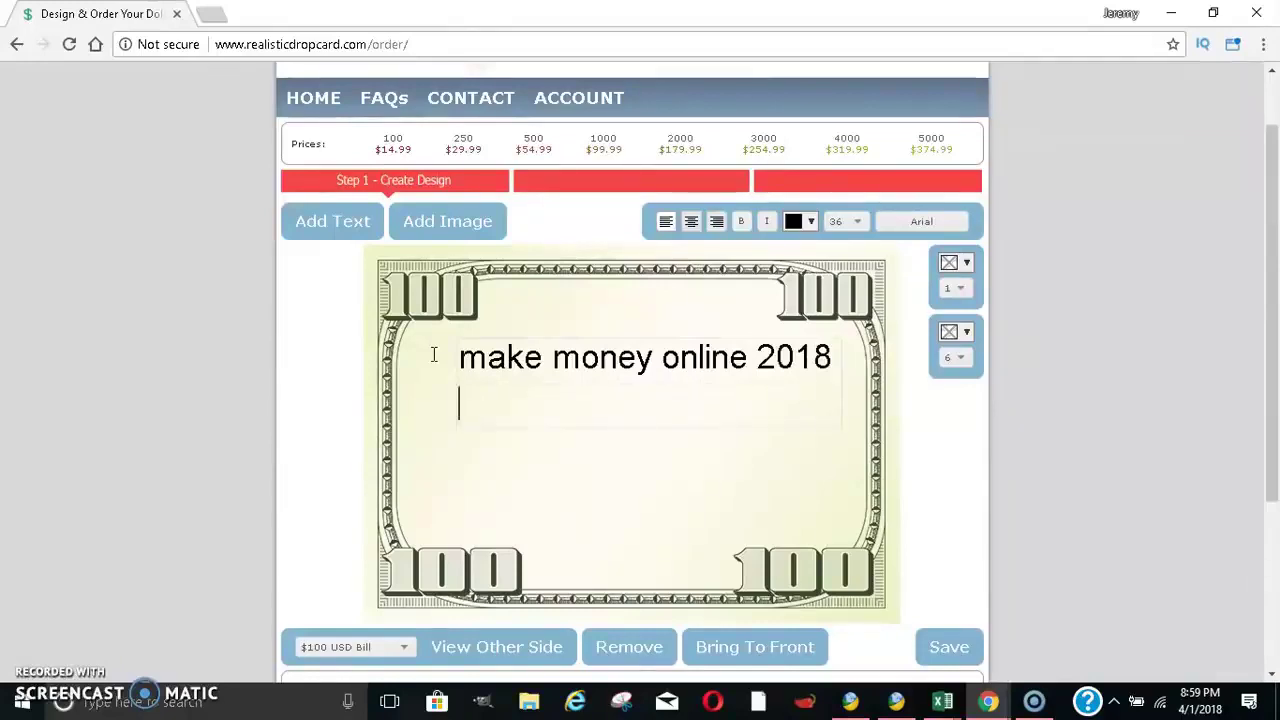
type("www.")
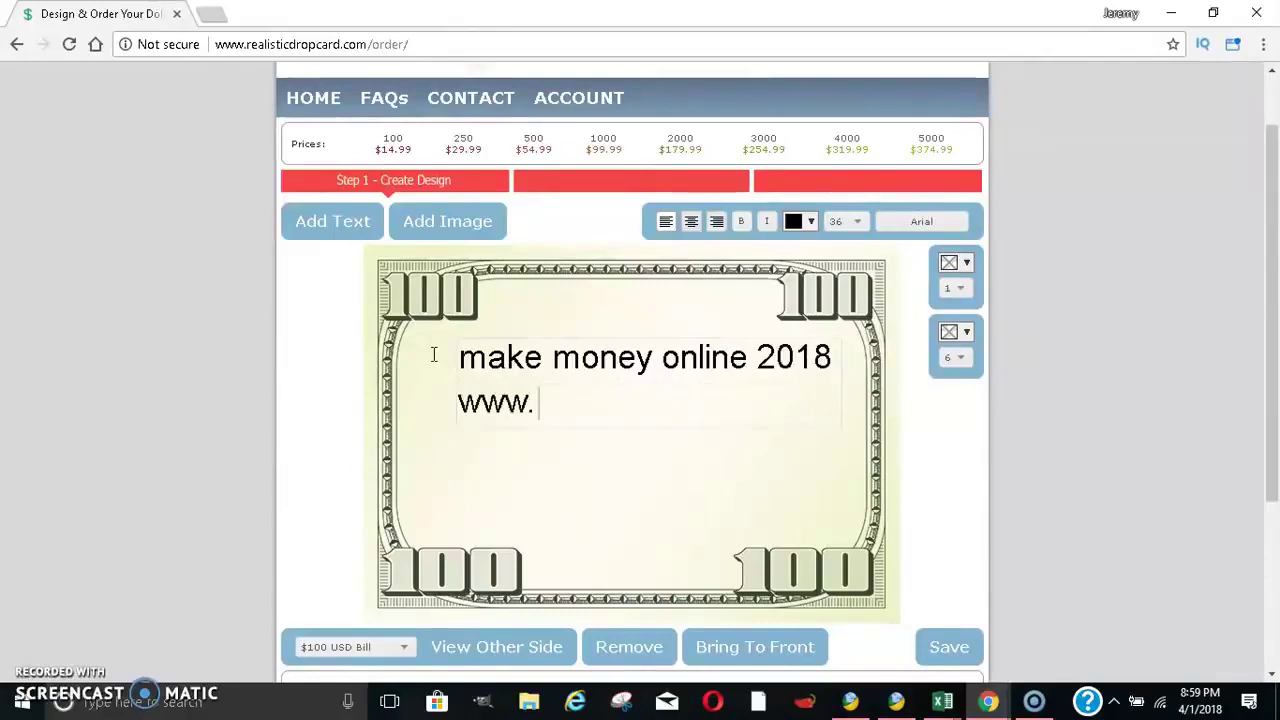
type("makemine")
key("BackSpace")
key("BackSpace")
key("BackSpace")
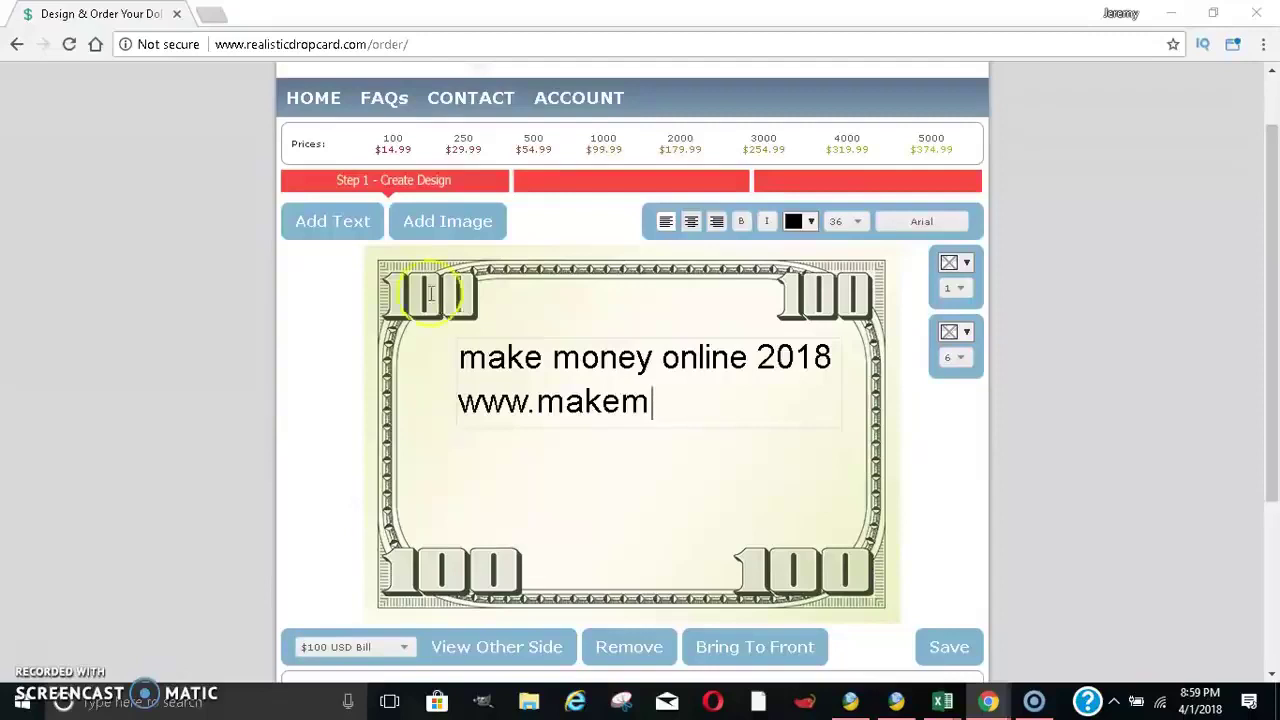
left_click(371, 645)
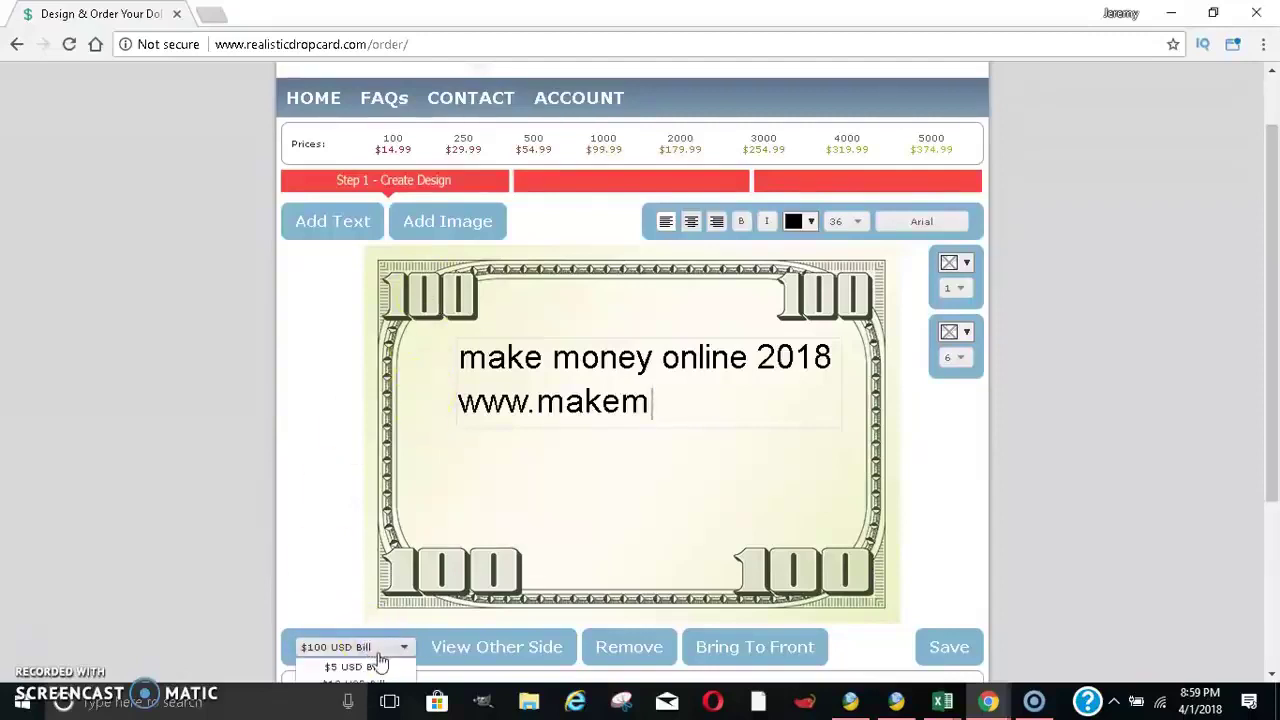
left_click_drag(1272, 180, 1272, 323)
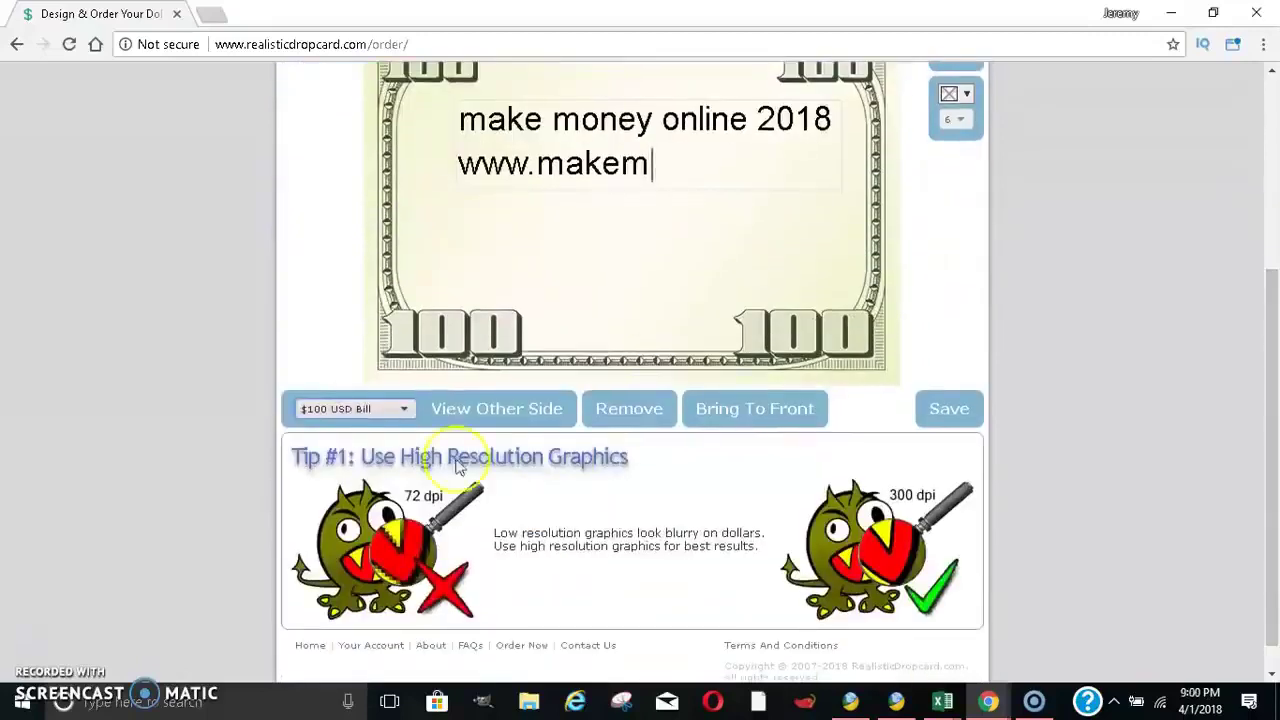
left_click(345, 409)
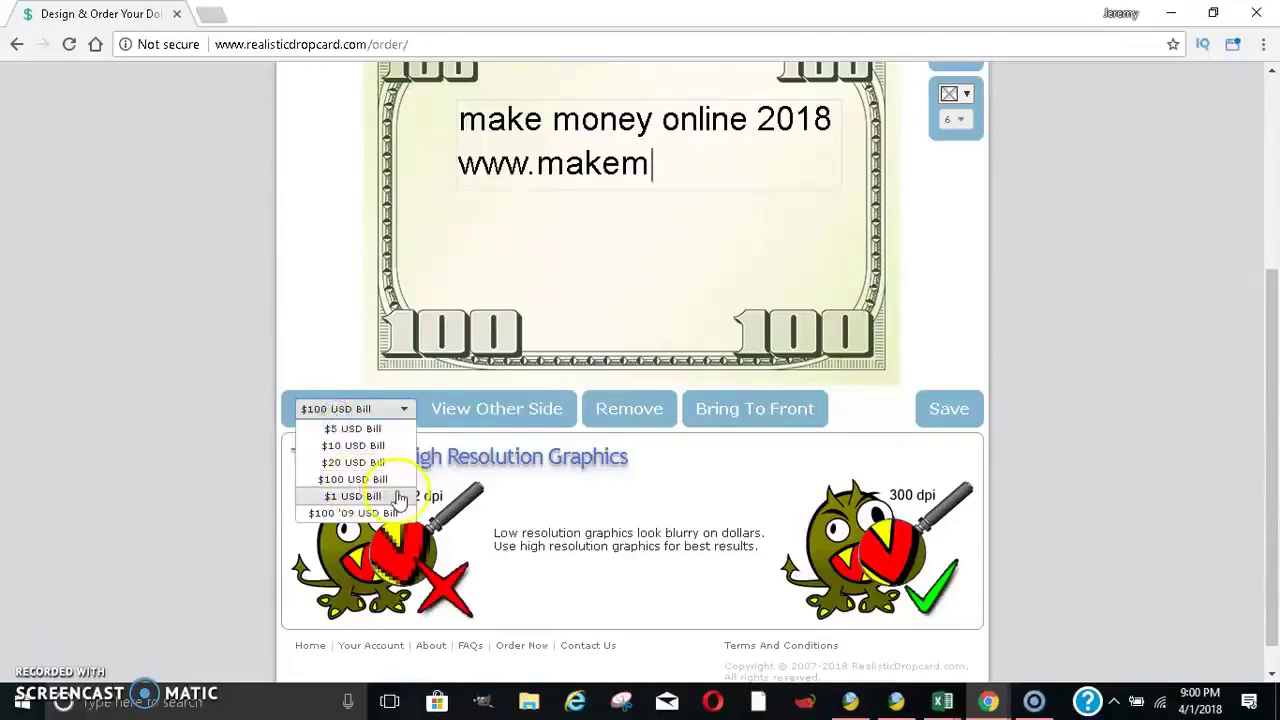
left_click(297, 320)
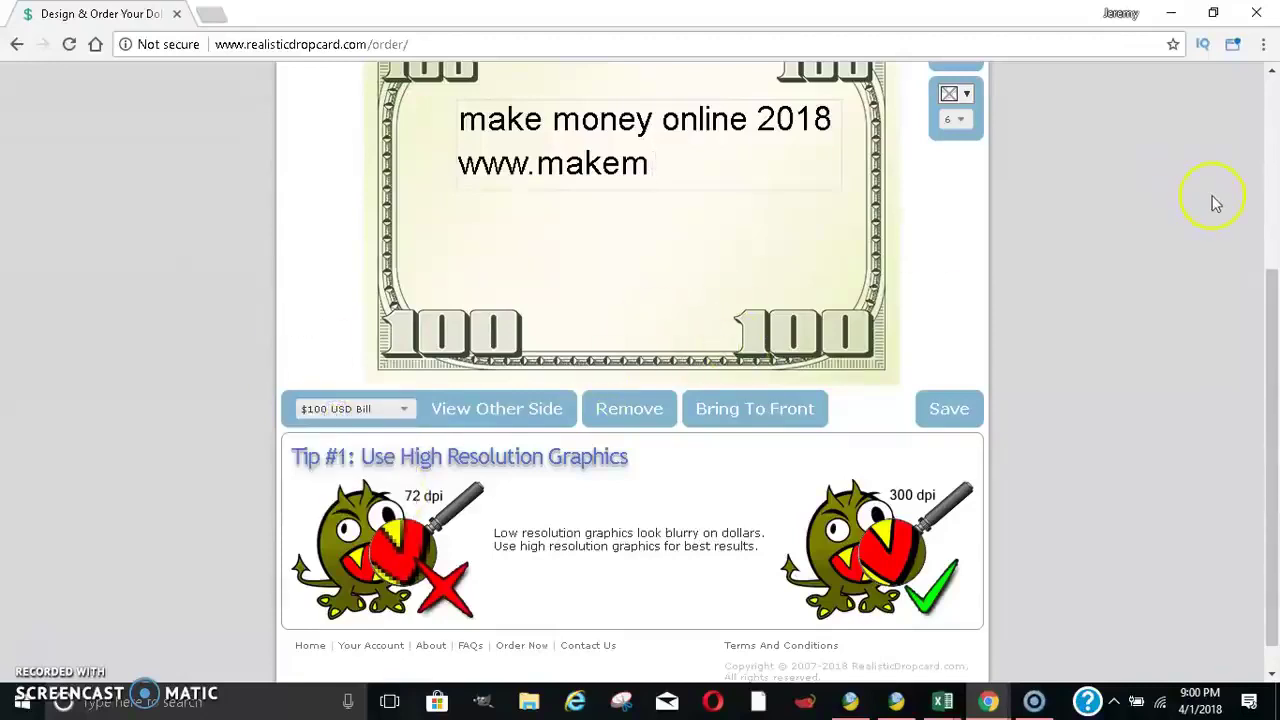
left_click_drag(1272, 333, 1272, 213)
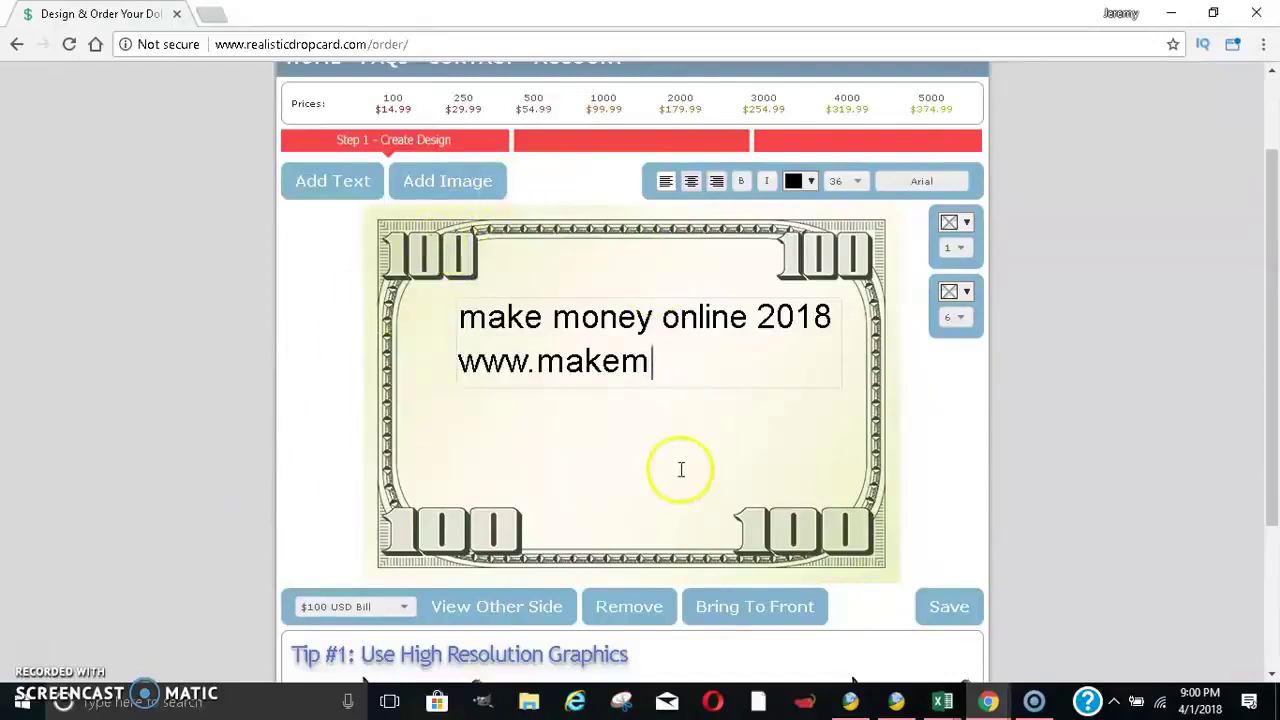
Scroll up and highlight the bulk prices from $14.99 to $374.99 for 5000.
scroll(1276, 272, "up", 2)
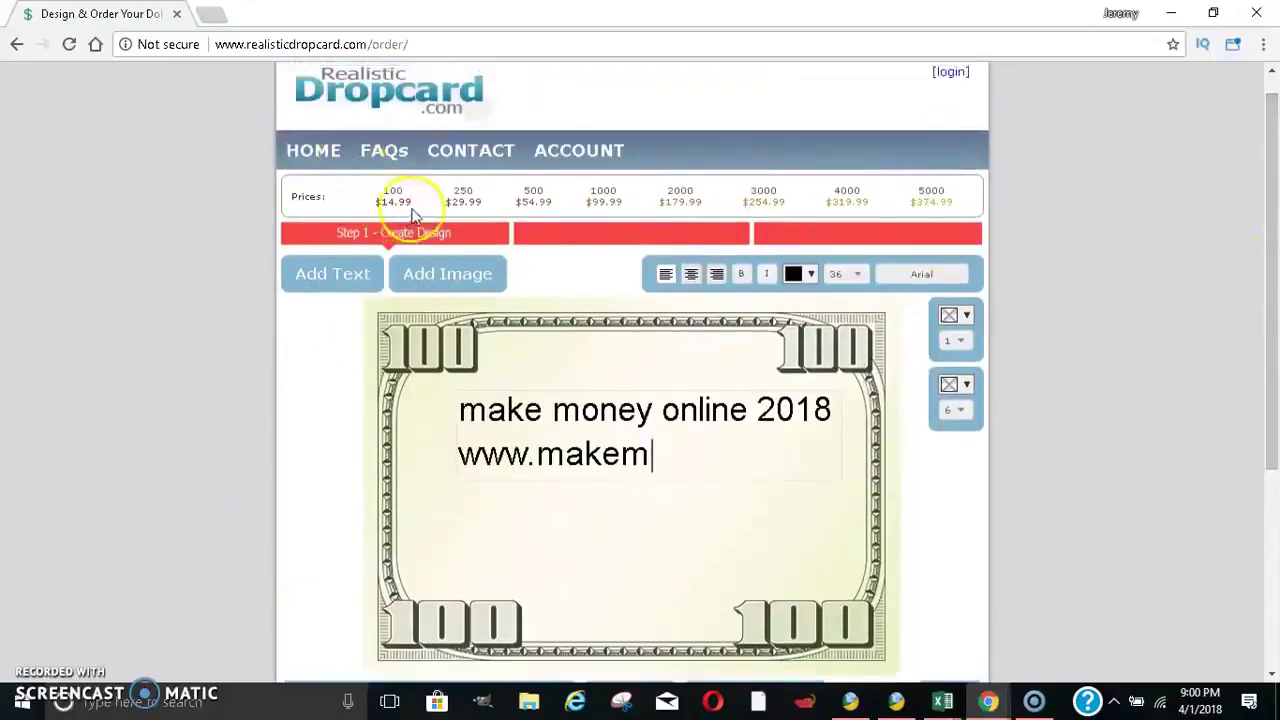
left_click(381, 197)
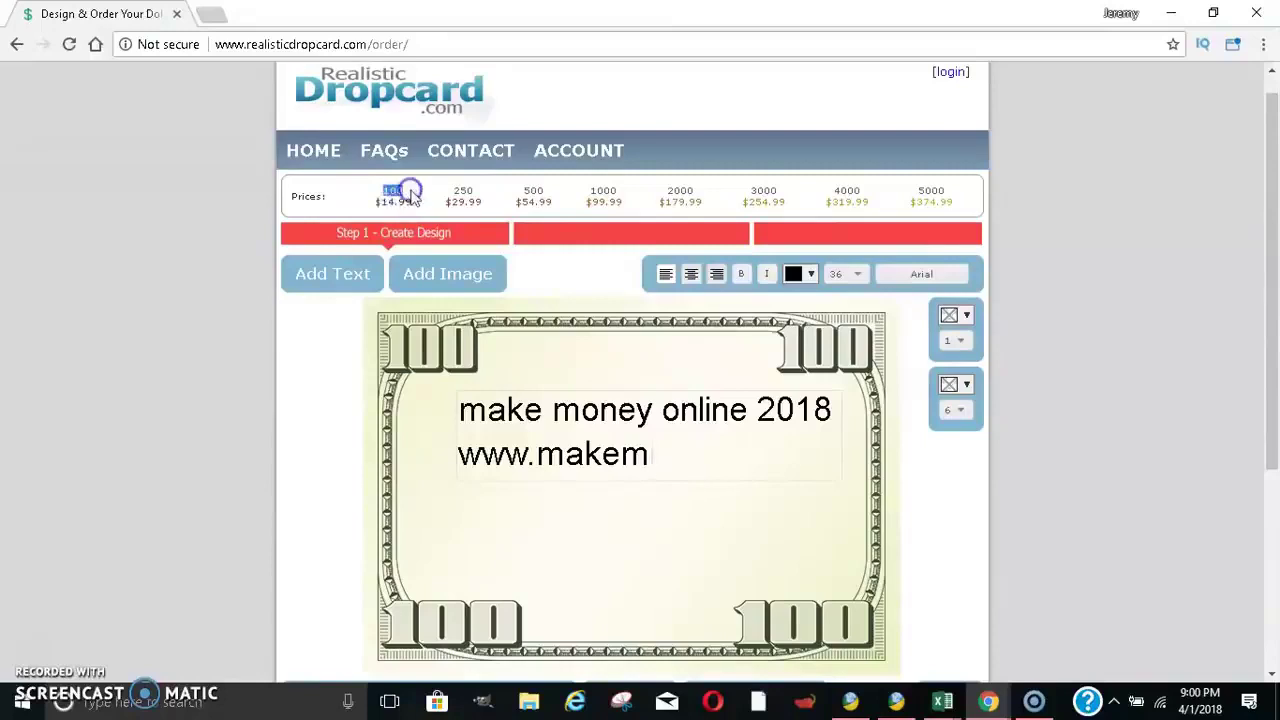
left_click_drag(412, 200, 348, 205)
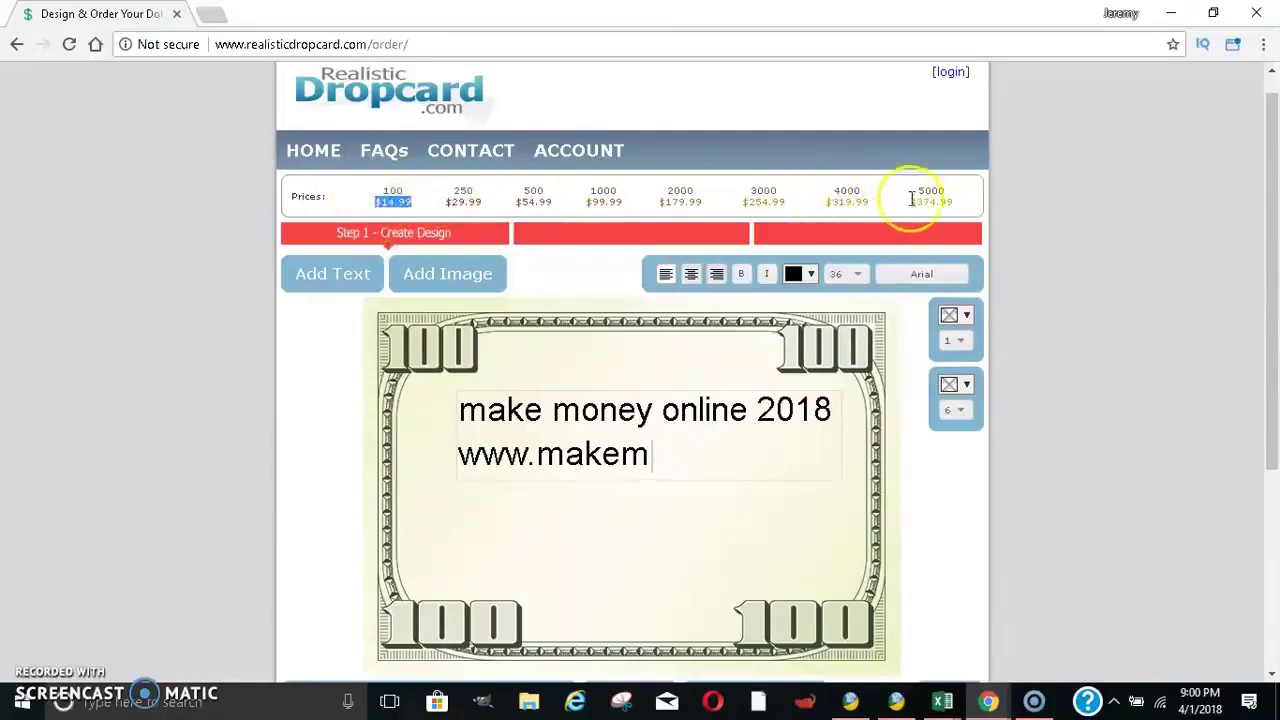
left_click(950, 200, "shift")
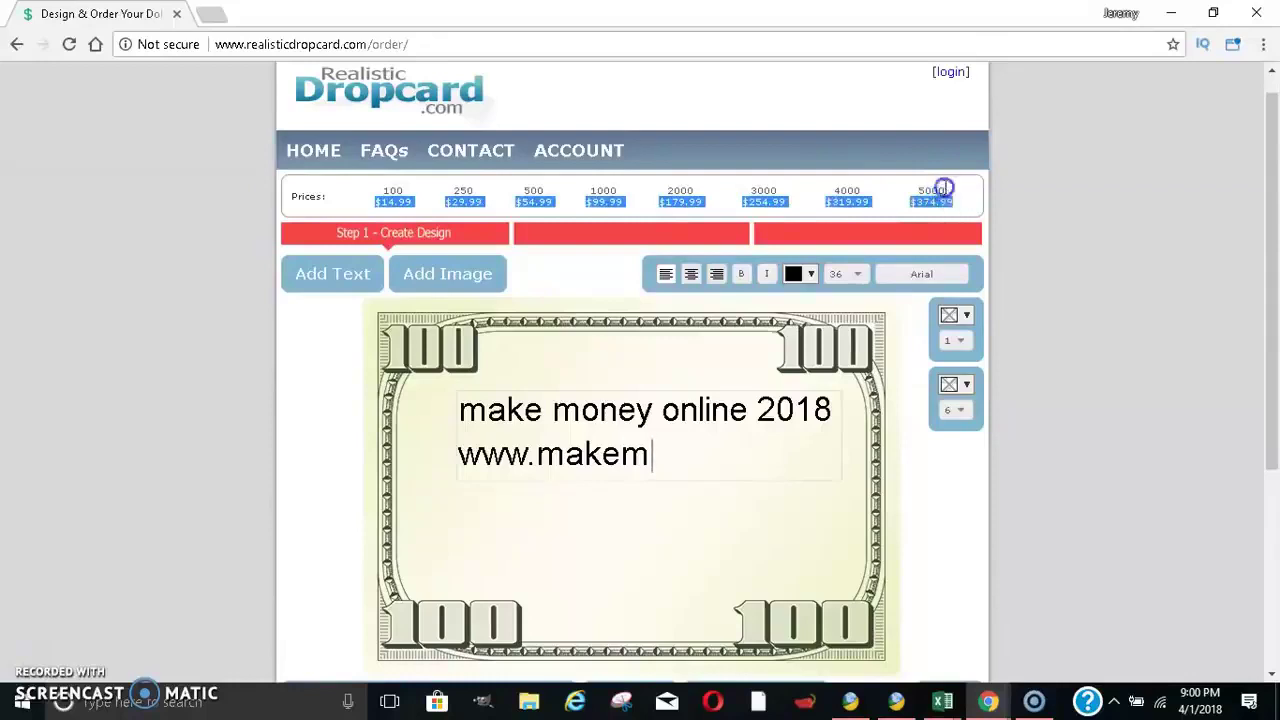
left_click_drag(955, 199, 908, 203)
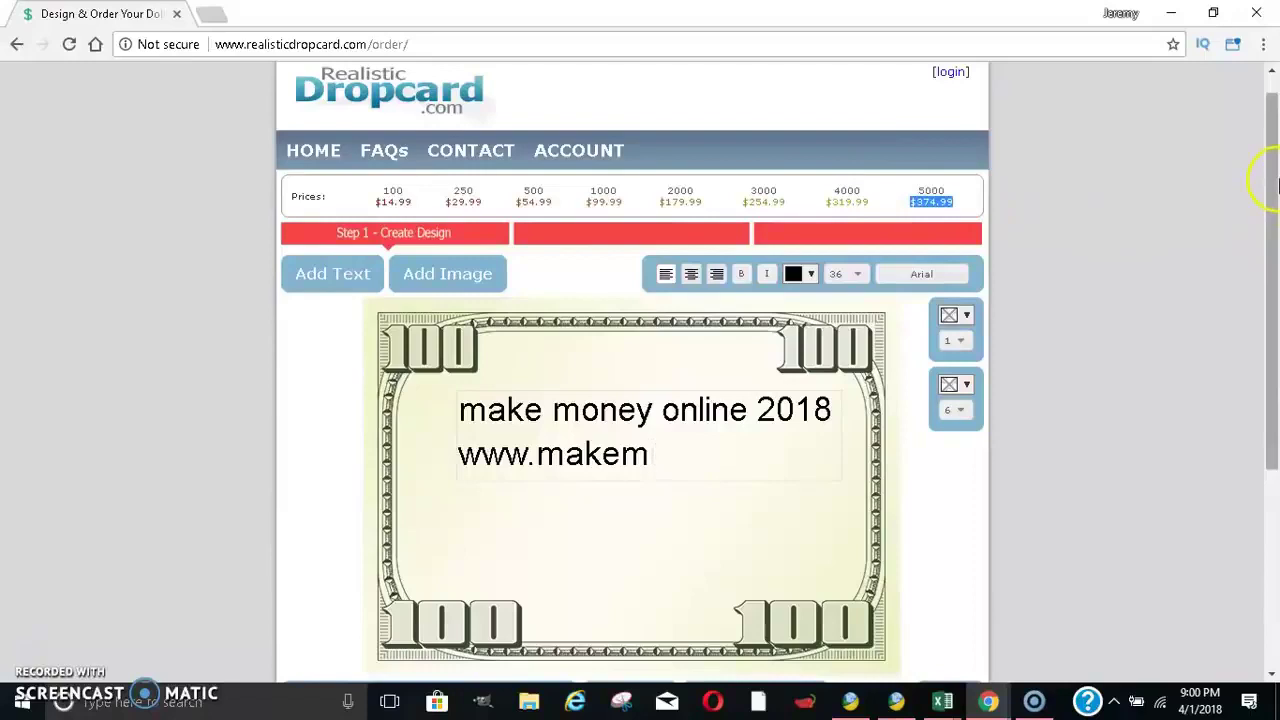
left_click_drag(1275, 230, 1275, 425)
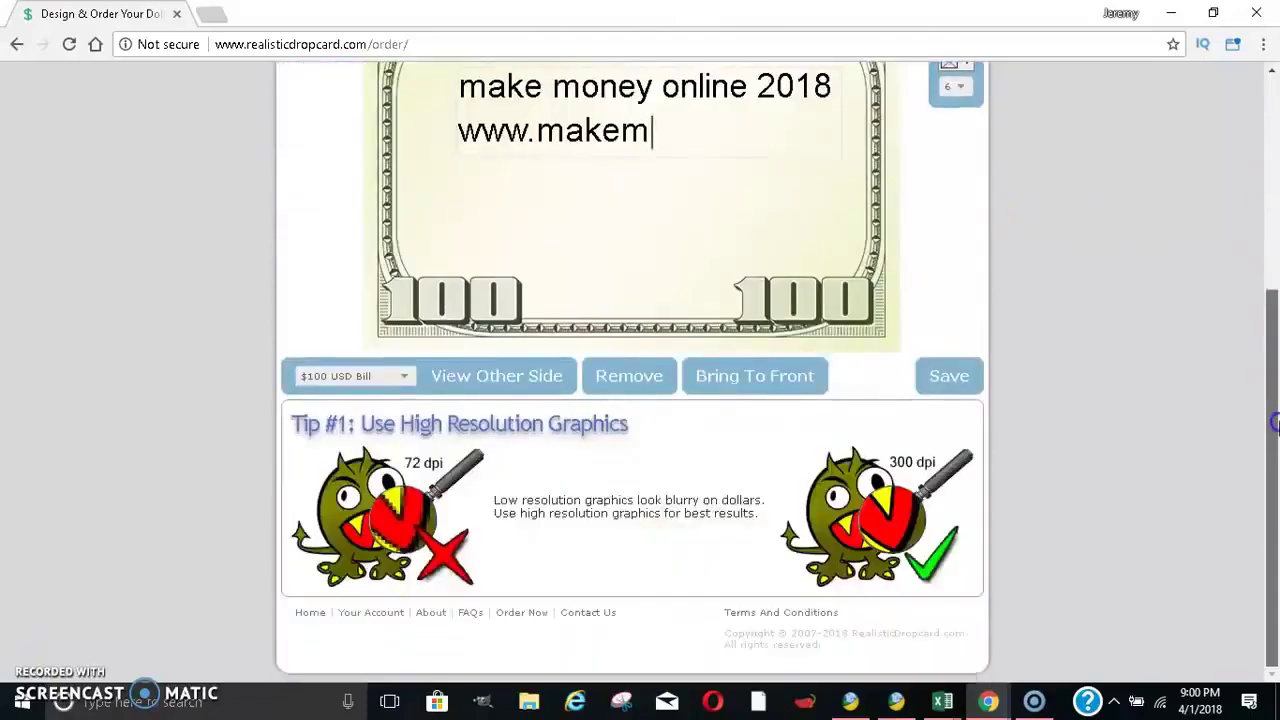
left_click(745, 388)
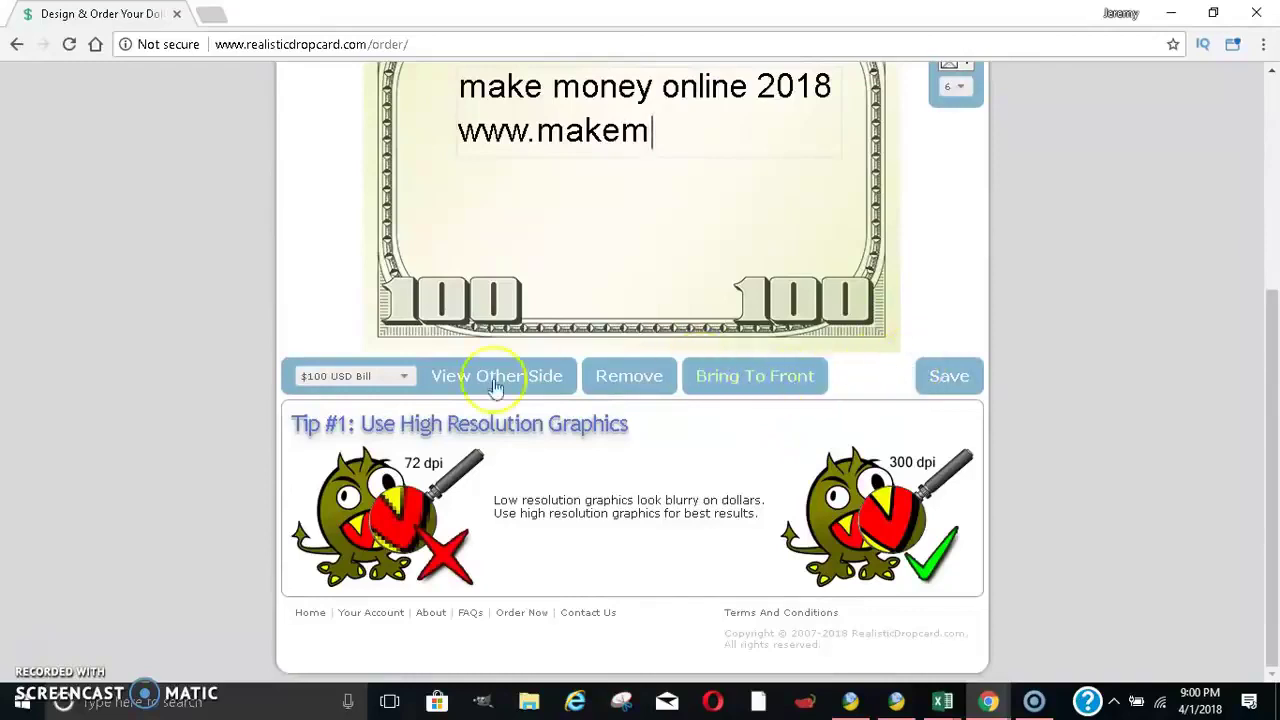
Change the bill design to $20, then to the $1 USD Bill.
left_click(388, 376)
left_click(355, 429)
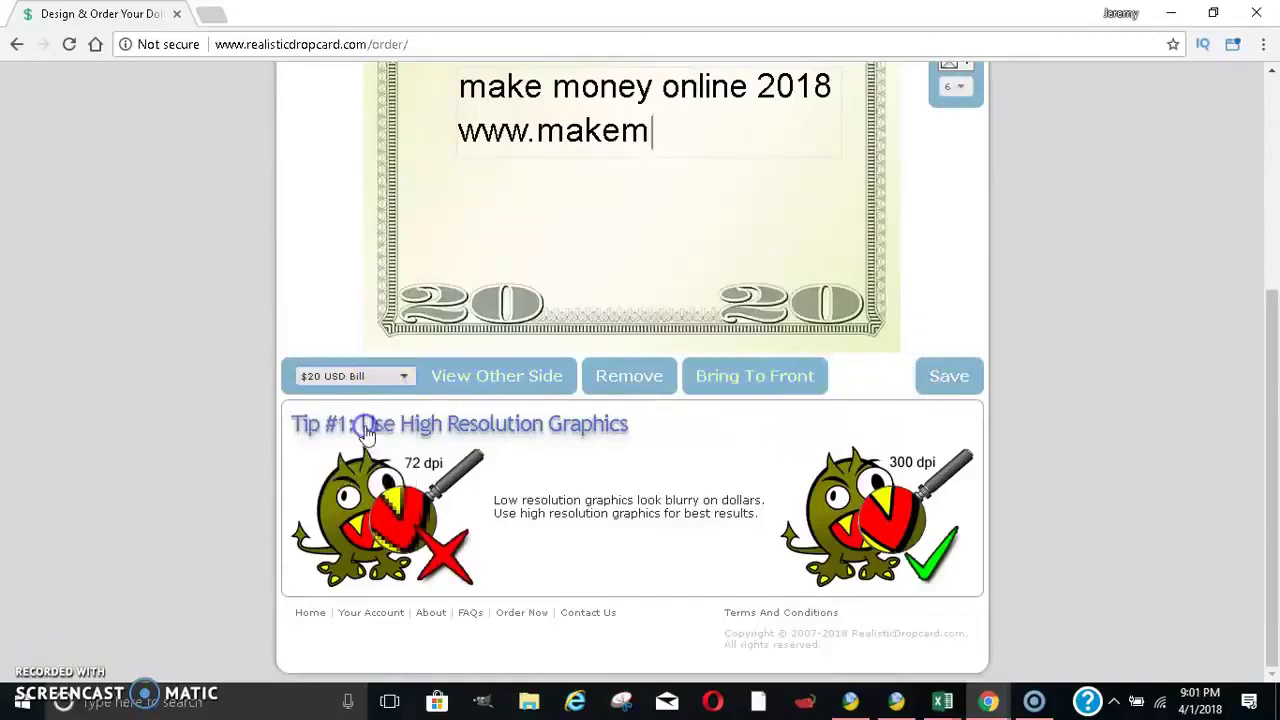
left_click(368, 376)
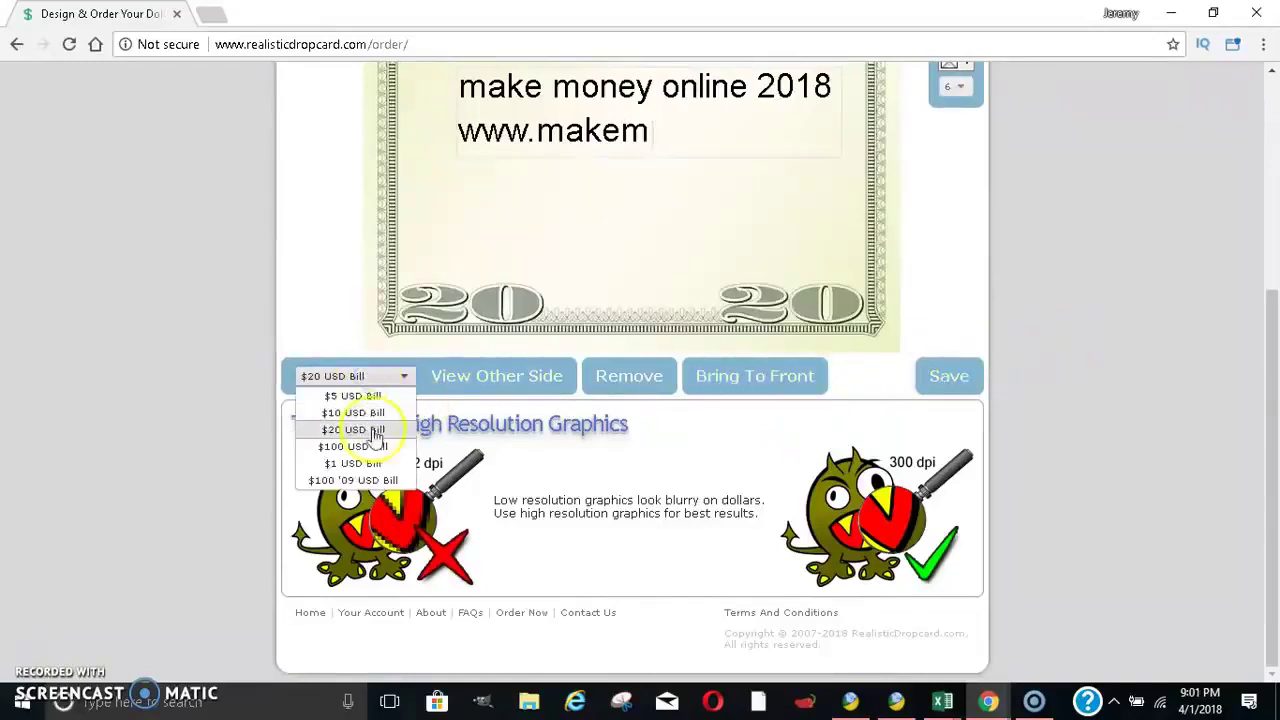
left_click(340, 460)
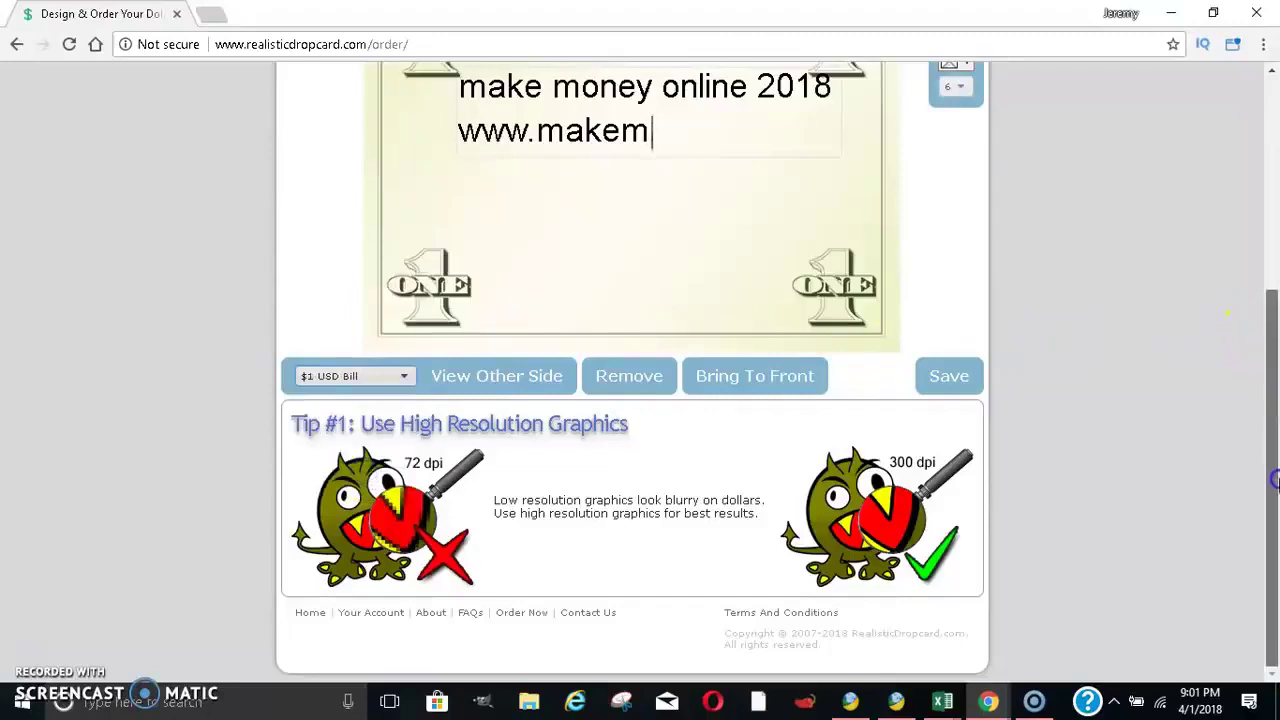
left_click_drag(1275, 400, 1274, 140)
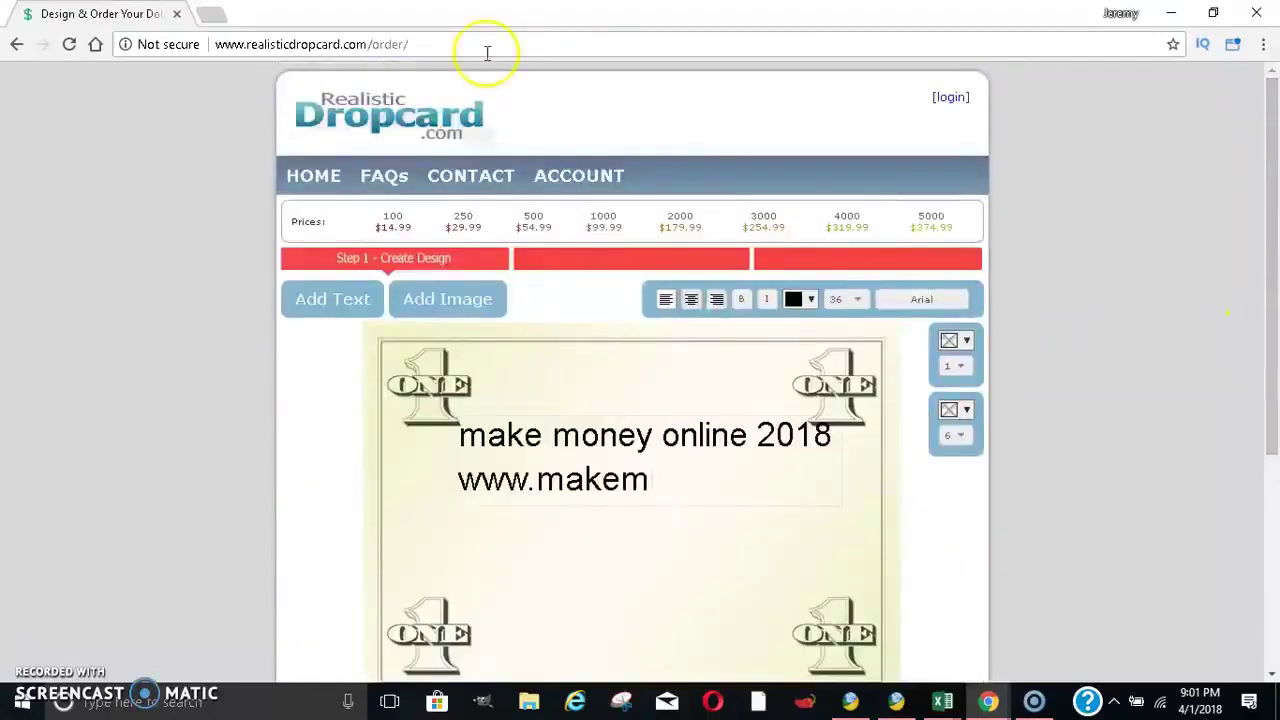